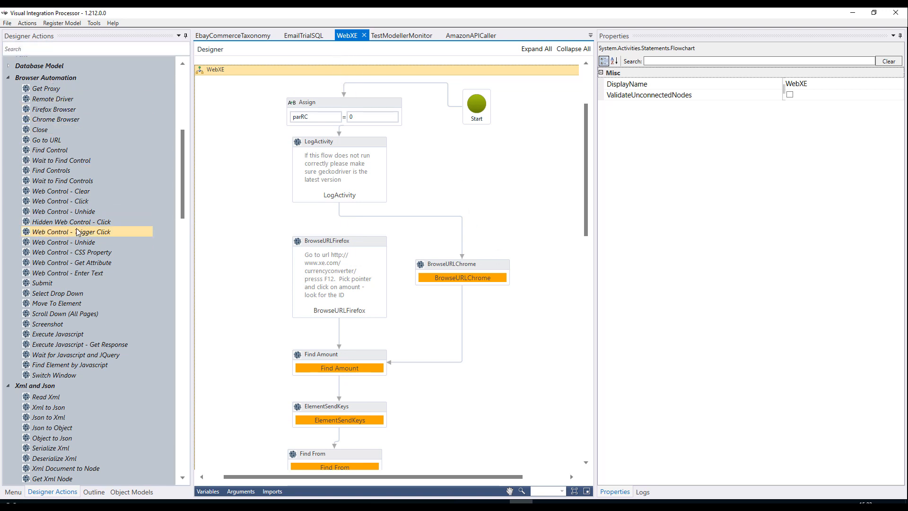
Place a Close browser action beside the LogActivity block in the WebXE flowchart, and delete that action.
drag(41, 133, 553, 204)
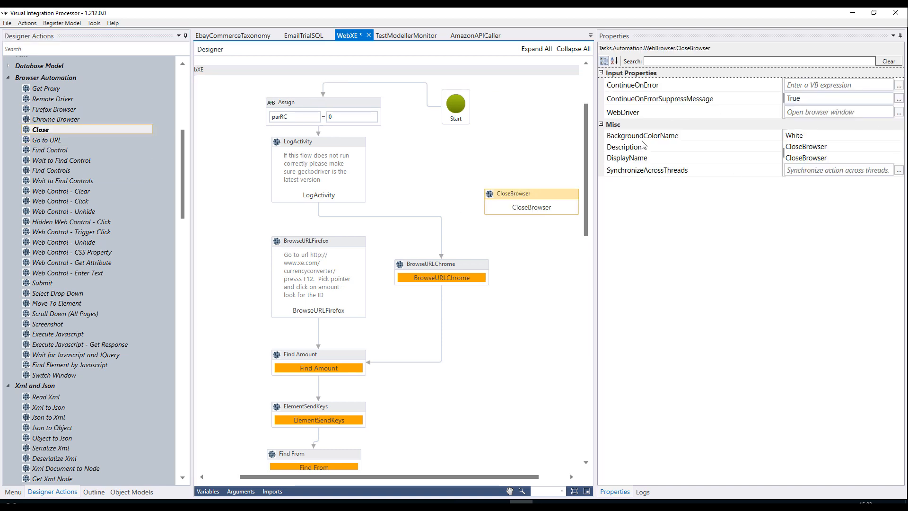
key(Delete)
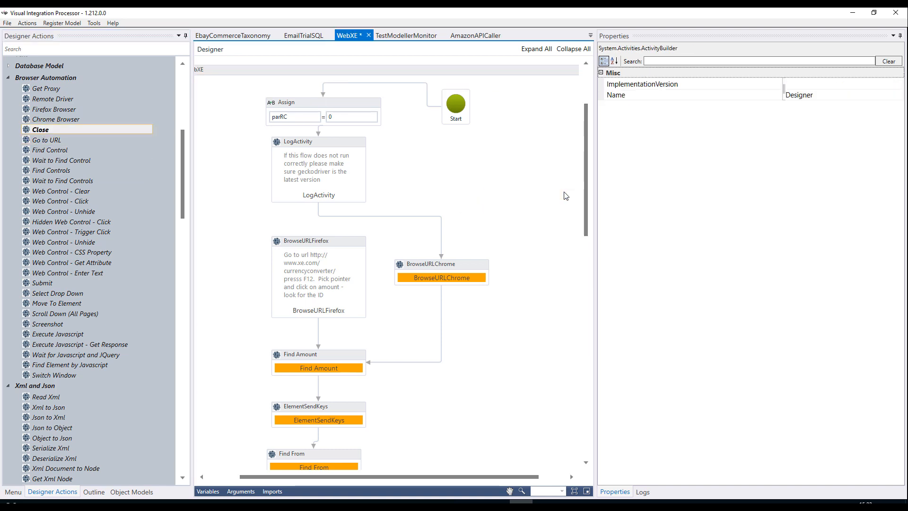
Review the EmailTrialSQL, TestModellerMonitor, AmazonAPICaller and EbayCommerceTaxonomy flowcharts, and look at the testmodeller channel in Slack.
click(305, 36)
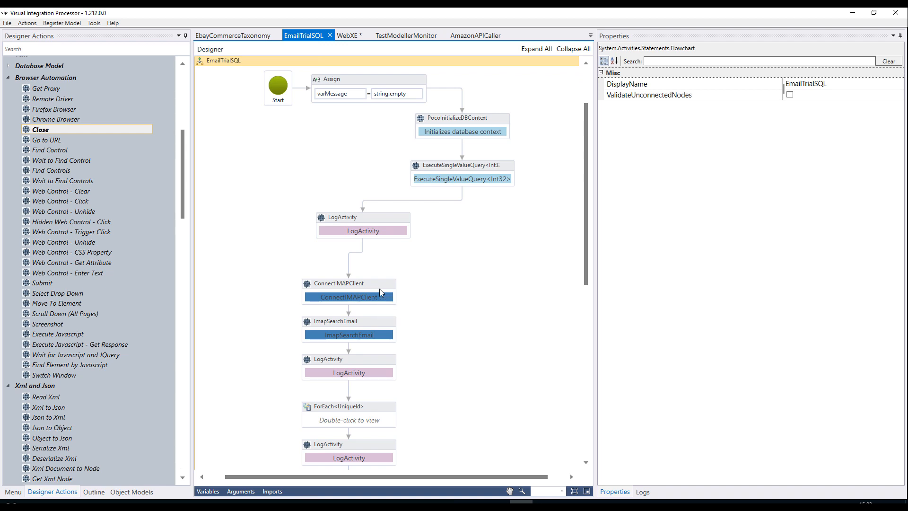
click(407, 36)
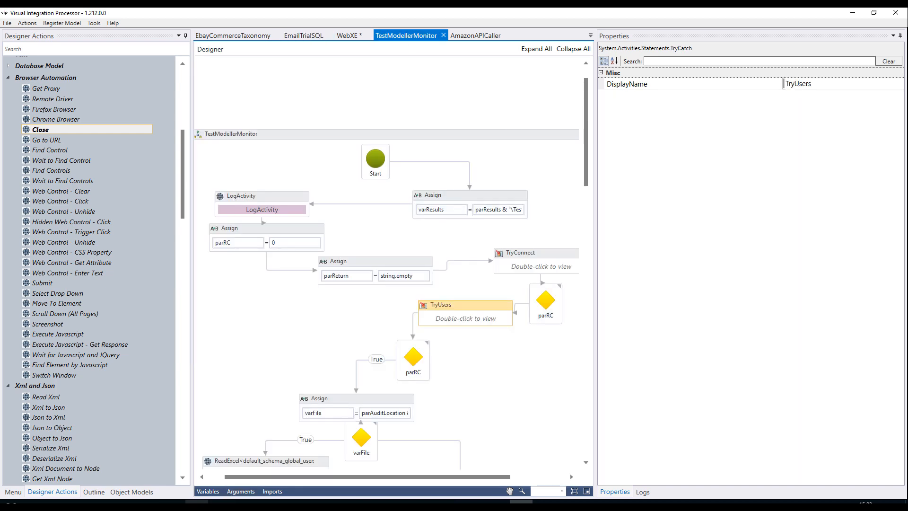
click(197, 505)
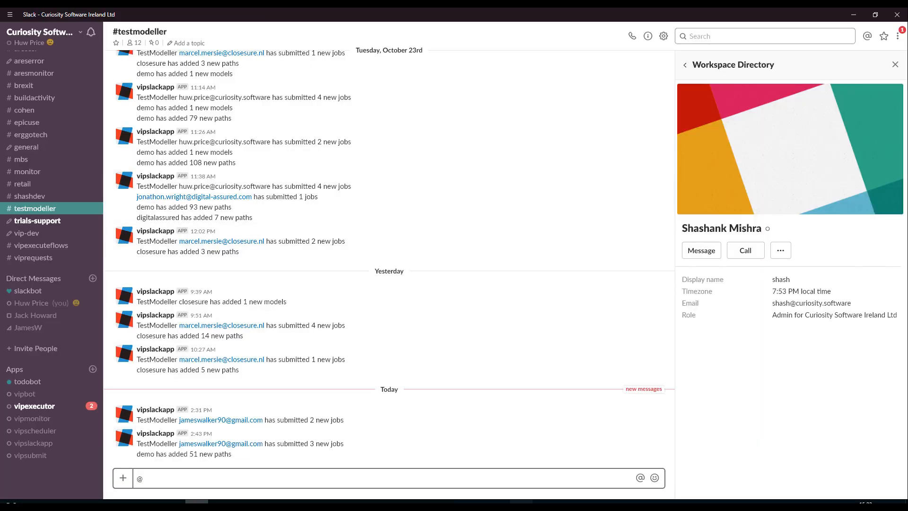
click(520, 506)
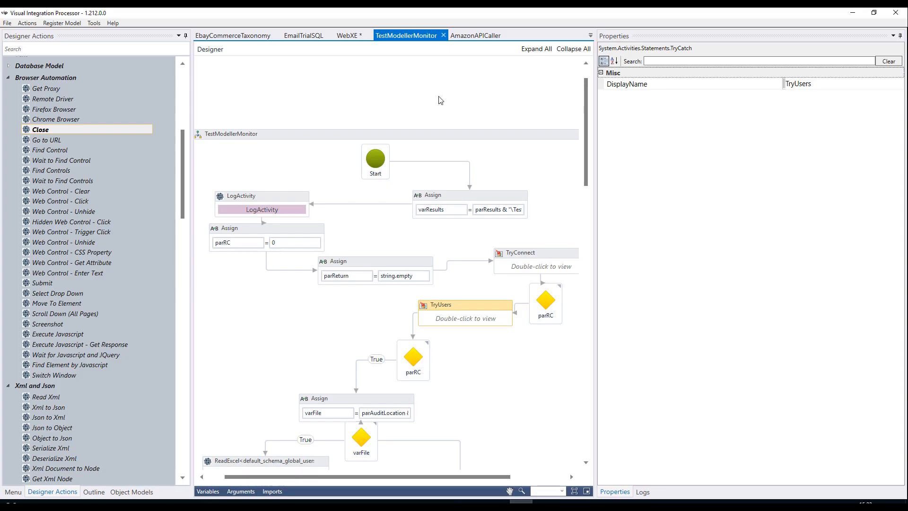
click(475, 36)
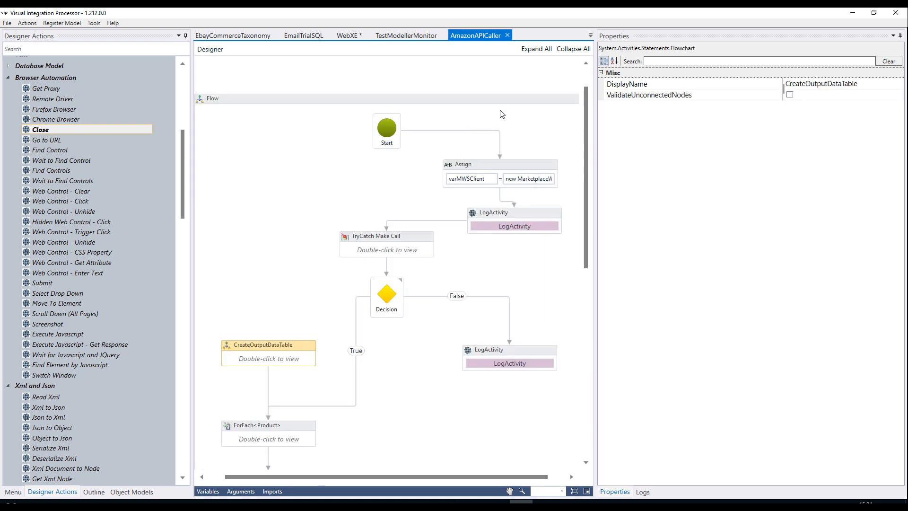
click(244, 40)
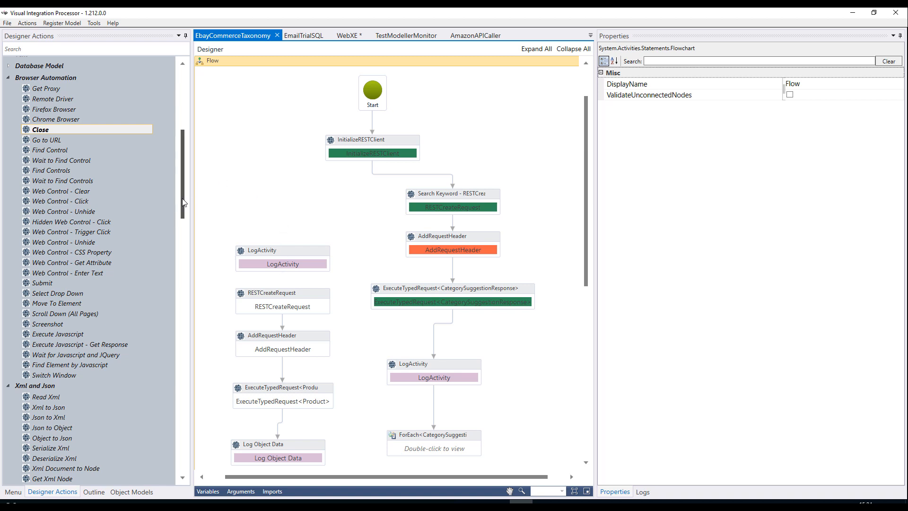
Look through the available designer actions, collapsing the Browser Automation, Xml and Json, and Excel and CSV categories.
drag(184, 201, 190, 126)
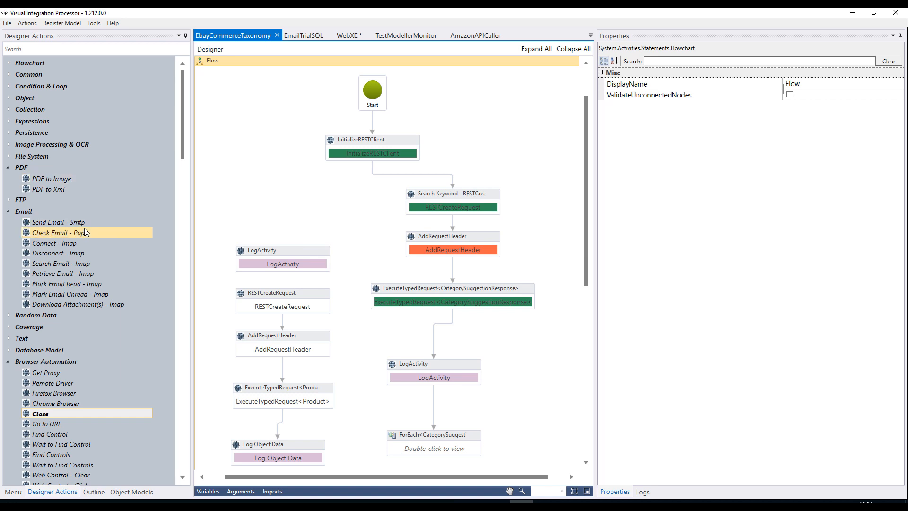
scroll(85, 232, down, 4)
double_click(75, 248)
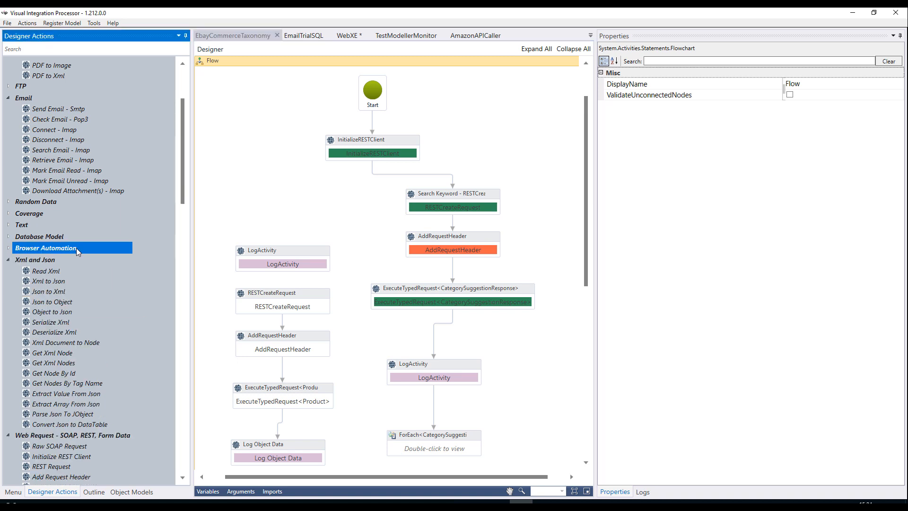
scroll(77, 249, down, 3)
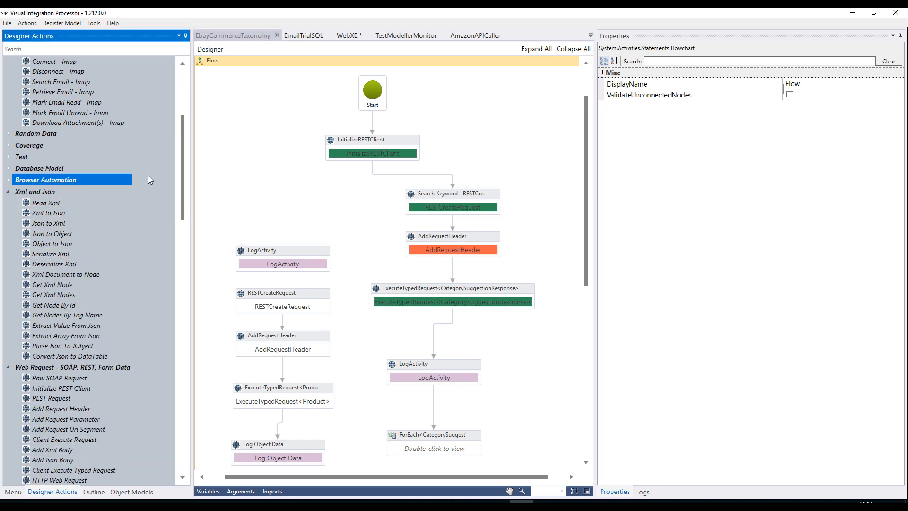
drag(184, 181, 187, 193)
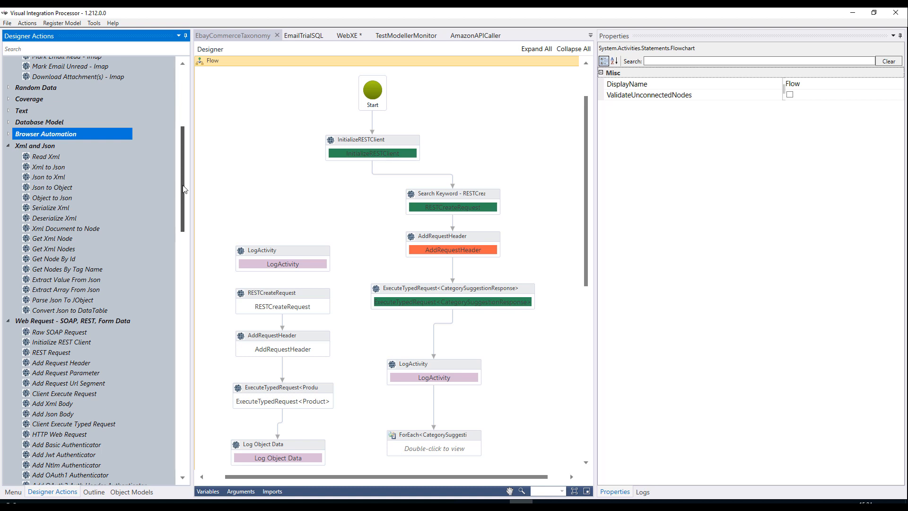
click(8, 146)
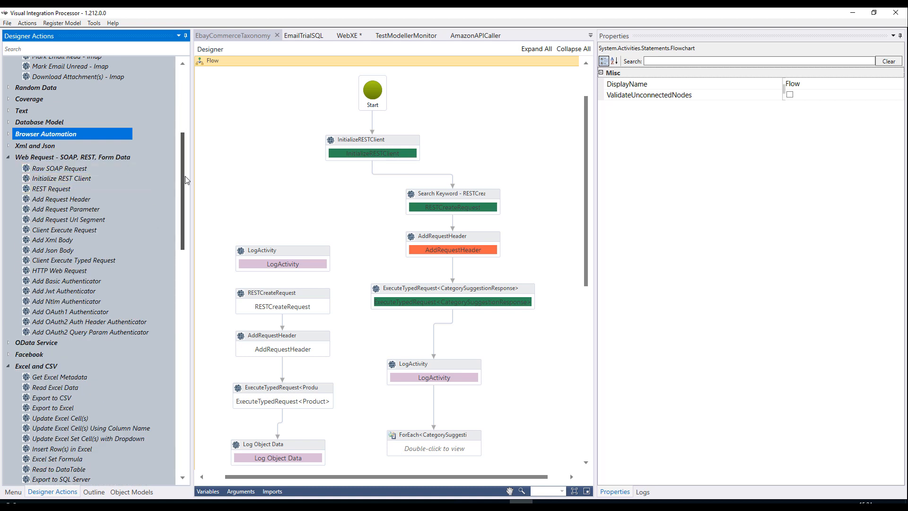
drag(184, 184, 191, 243)
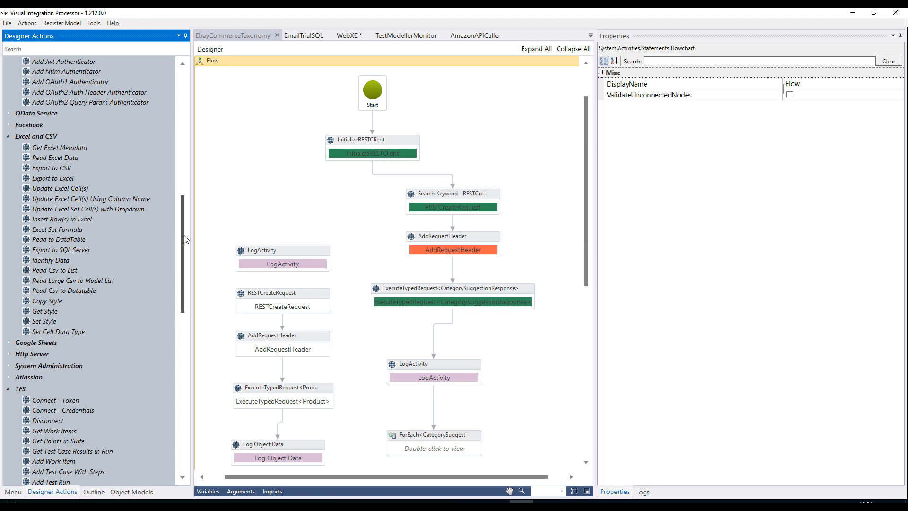
mouse_move(183, 239)
mouse_down()
mouse_move(184, 226)
mouse_move(185, 237)
mouse_up()
click(9, 144)
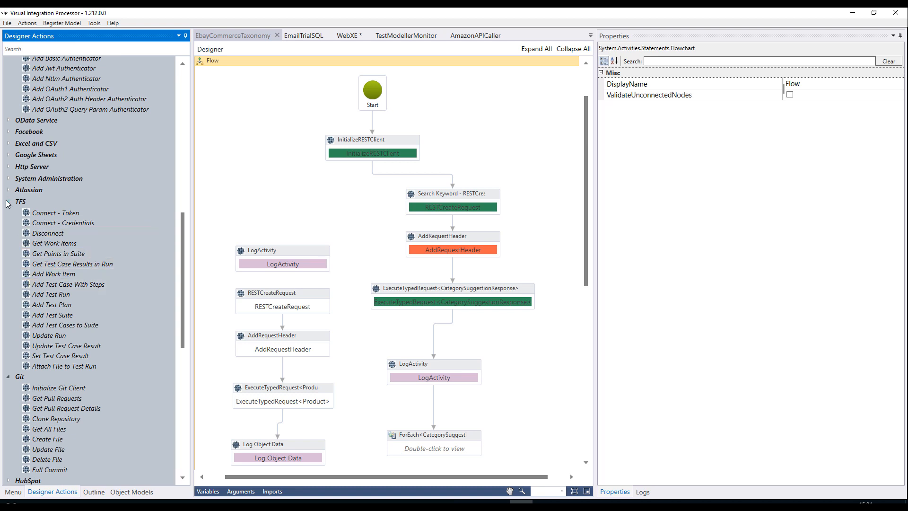
scroll(52, 277, down, 7)
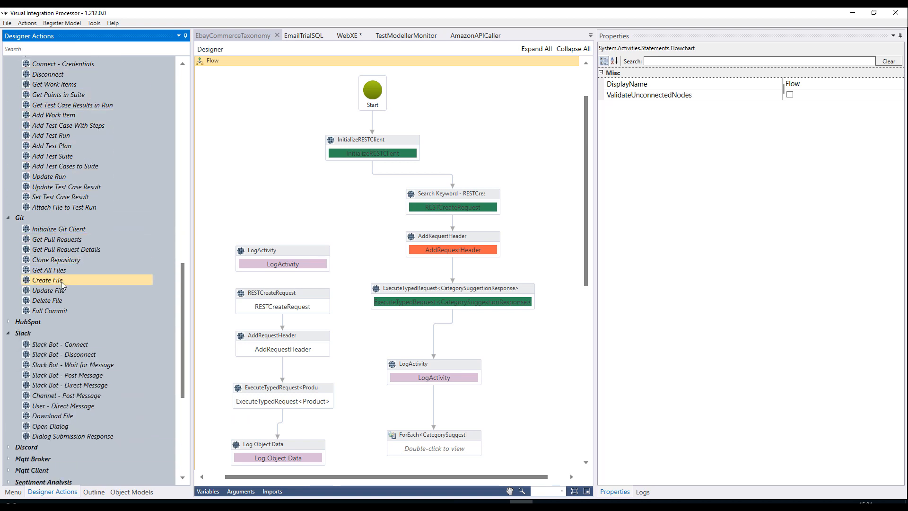
Switch to TestModeller in the browser, open the Login model from NOP Commerce and select its Invalid Password task.
click(246, 216)
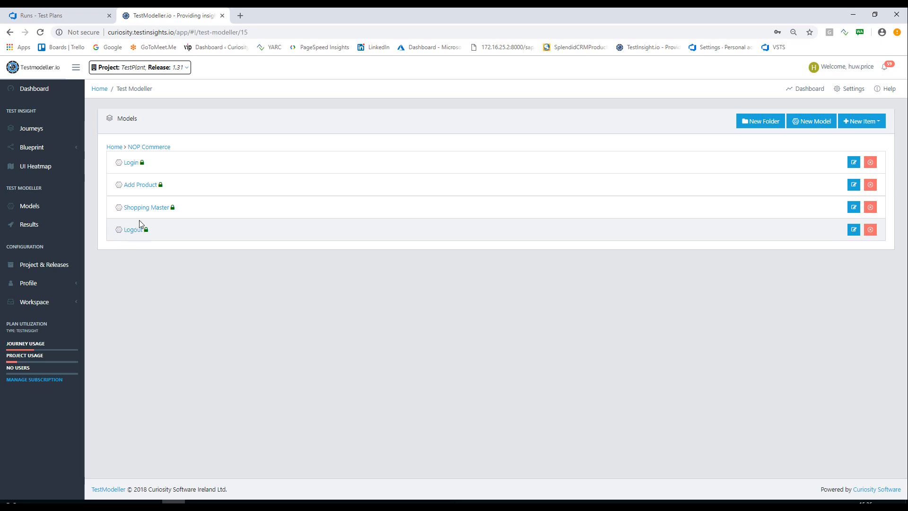
click(131, 166)
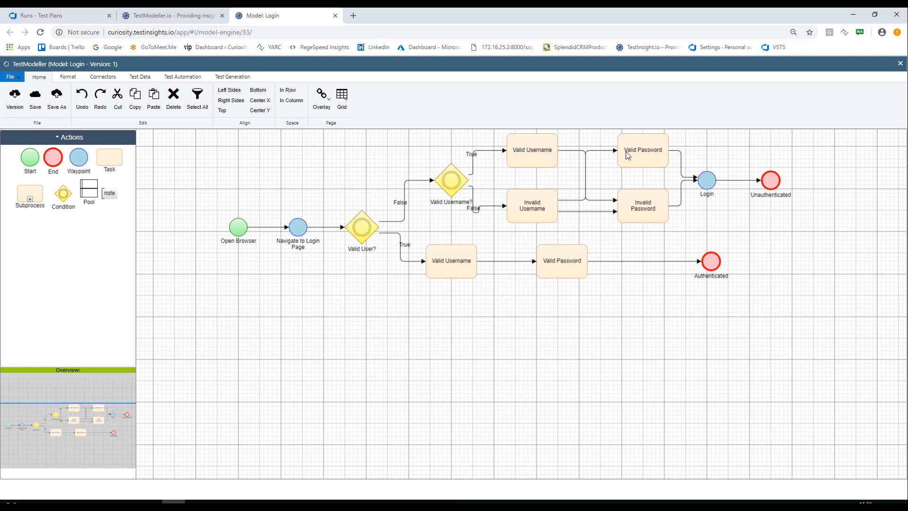
click(625, 205)
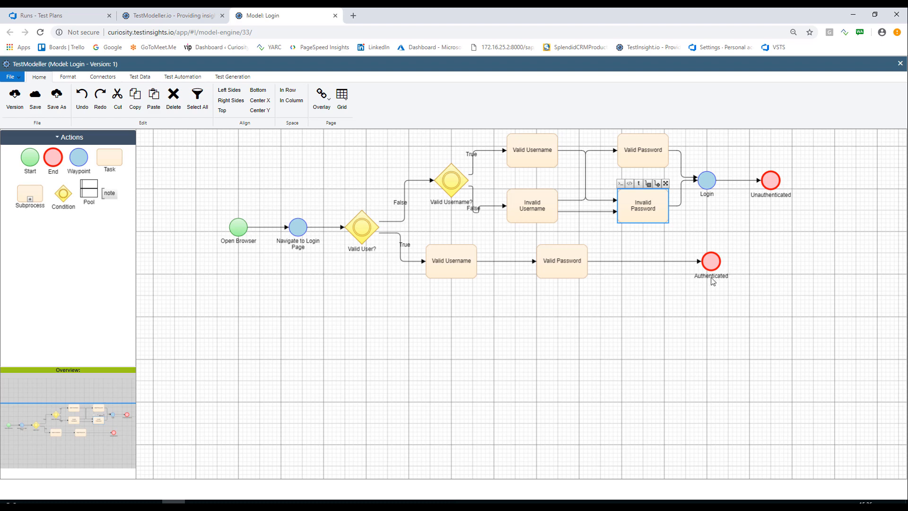
Return to the NOP Commerce models, open the Add Product model and select its Empty Cart end point.
click(183, 17)
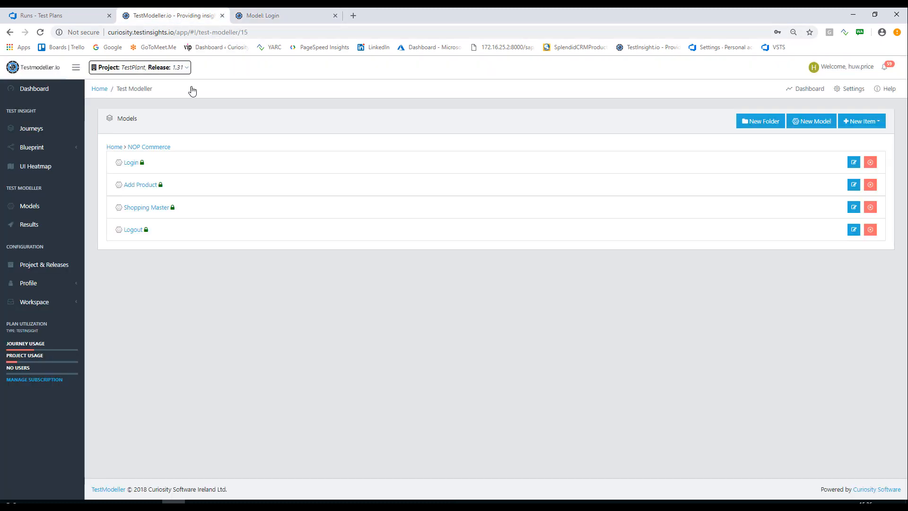
click(138, 185)
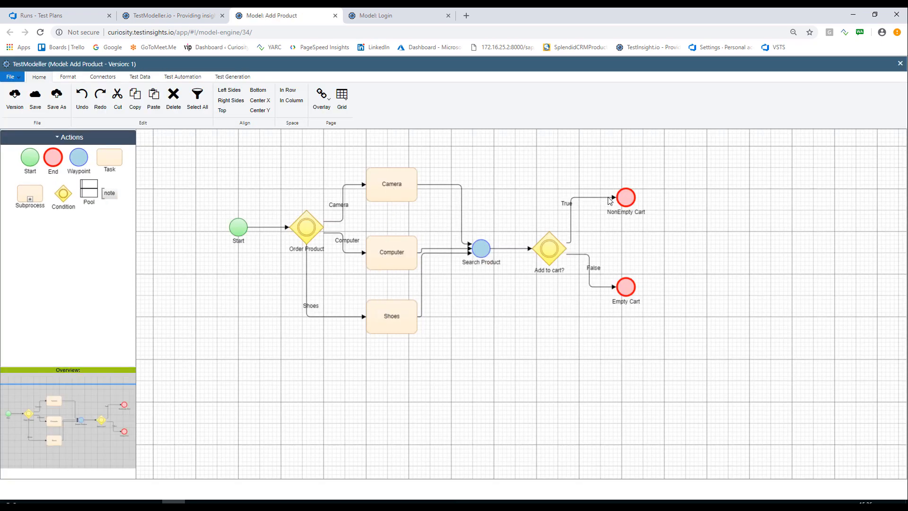
click(622, 298)
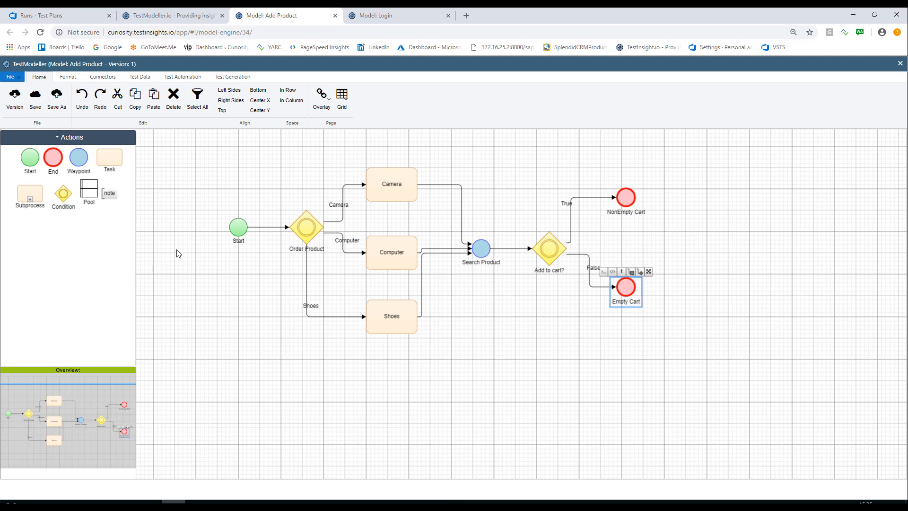
Try connecting the Shoes task to a new Task placed below it, and delete the new task.
drag(101, 159, 466, 423)
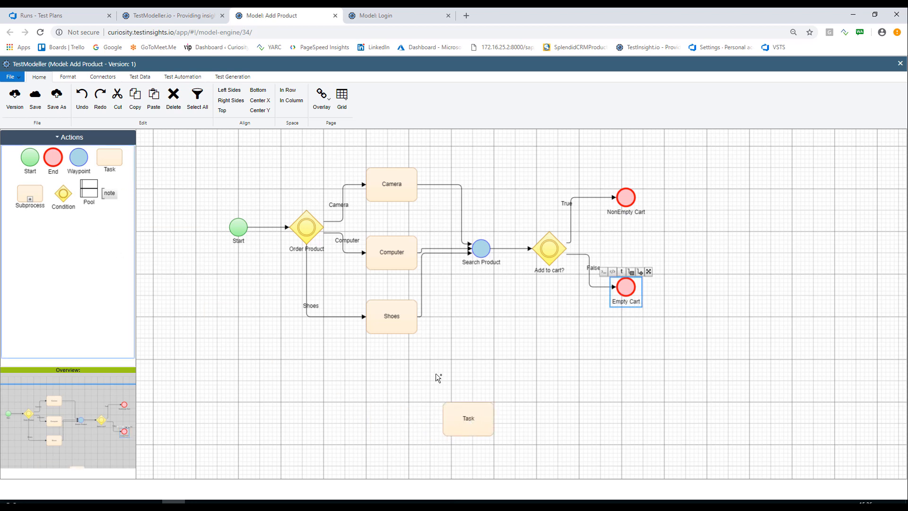
drag(418, 334, 467, 427)
click(468, 427)
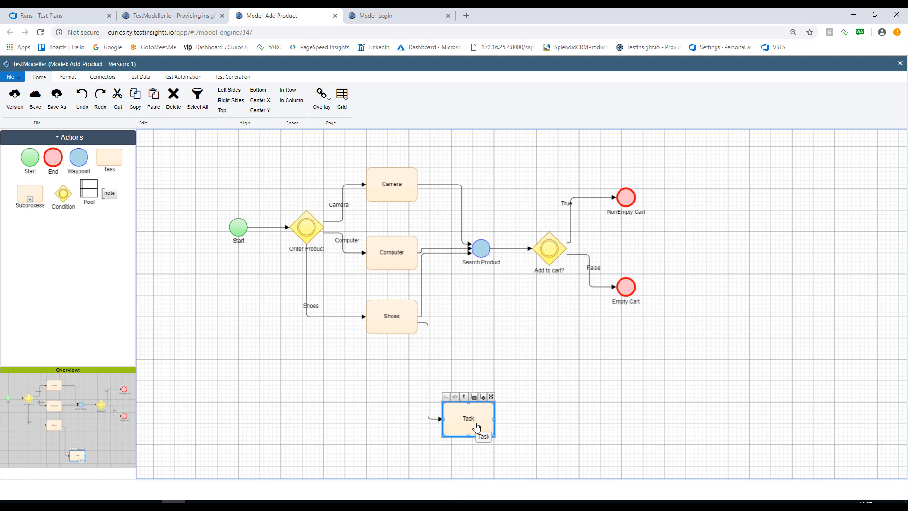
key(Delete)
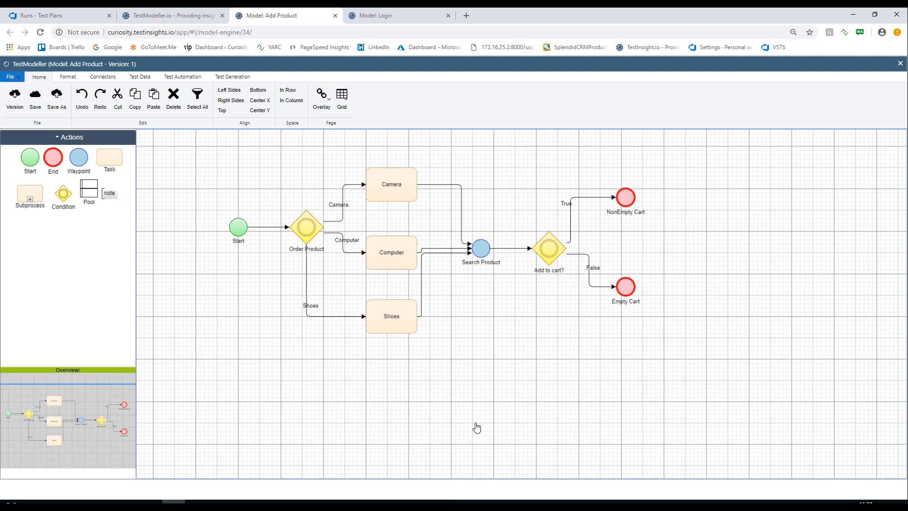
Open the Shopping Master model and expand its Login and Add Product subprocesses to inspect the combined flow.
click(167, 18)
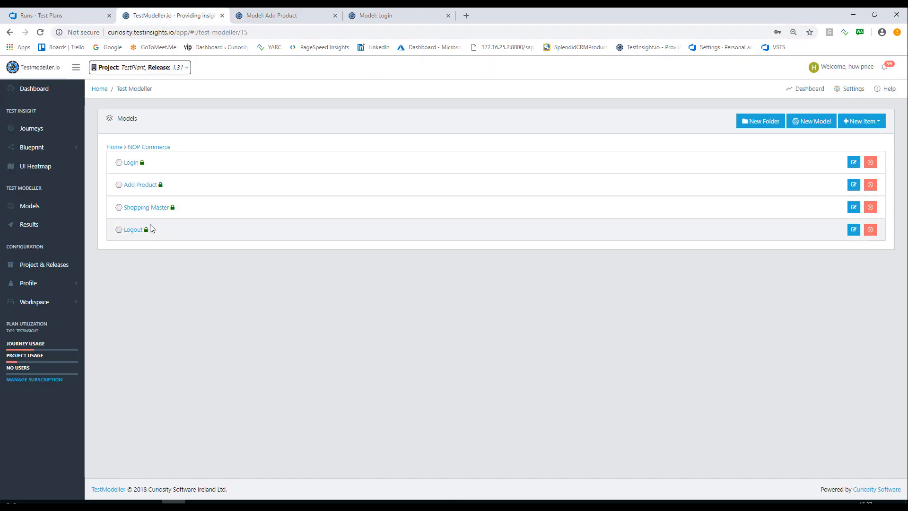
click(145, 208)
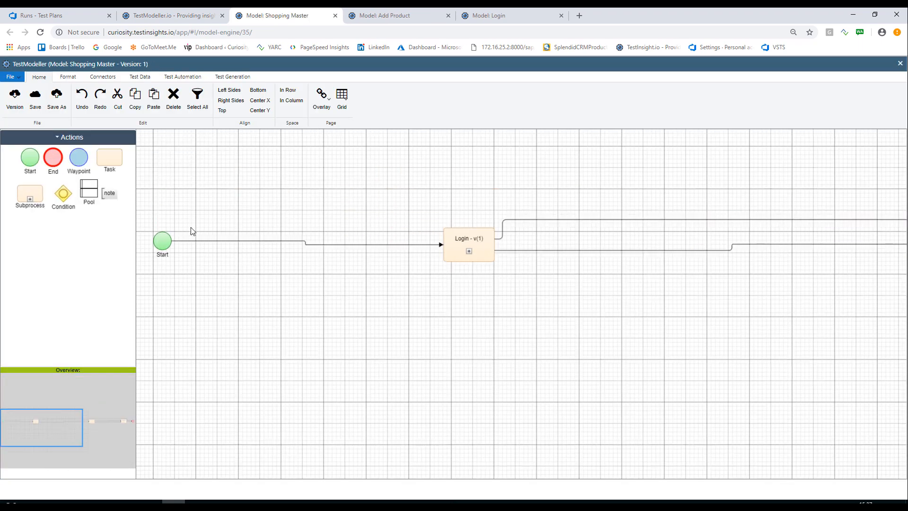
click(469, 251)
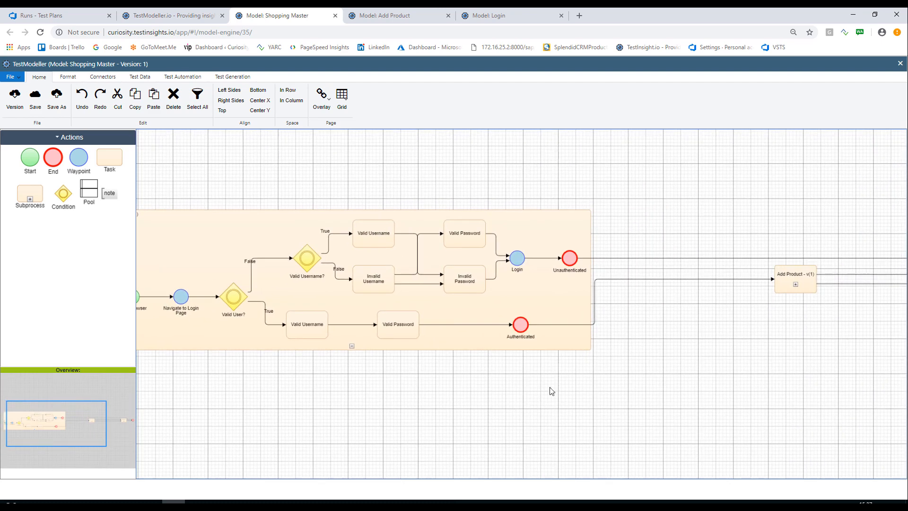
click(796, 285)
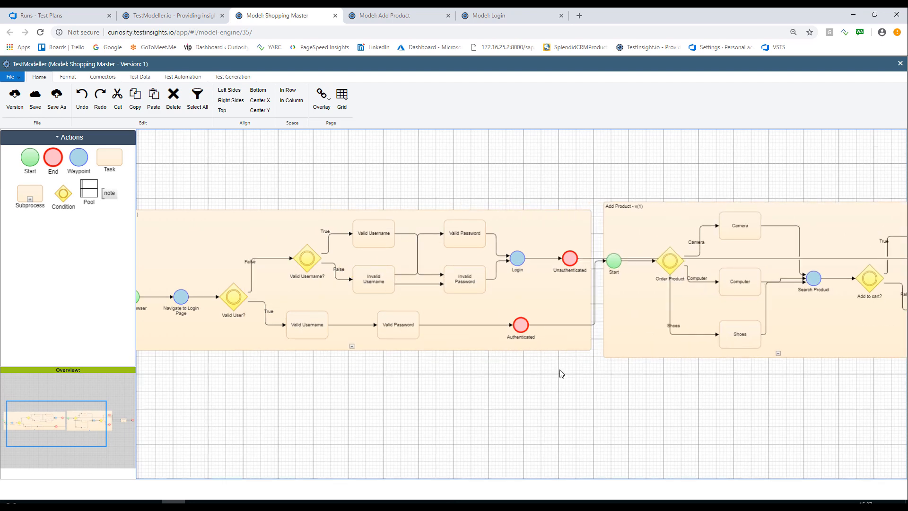
mouse_move(341, 401)
mouse_down()
mouse_move(463, 399)
mouse_move(413, 397)
mouse_move(355, 416)
mouse_move(333, 409)
mouse_up()
drag(596, 418, 569, 412)
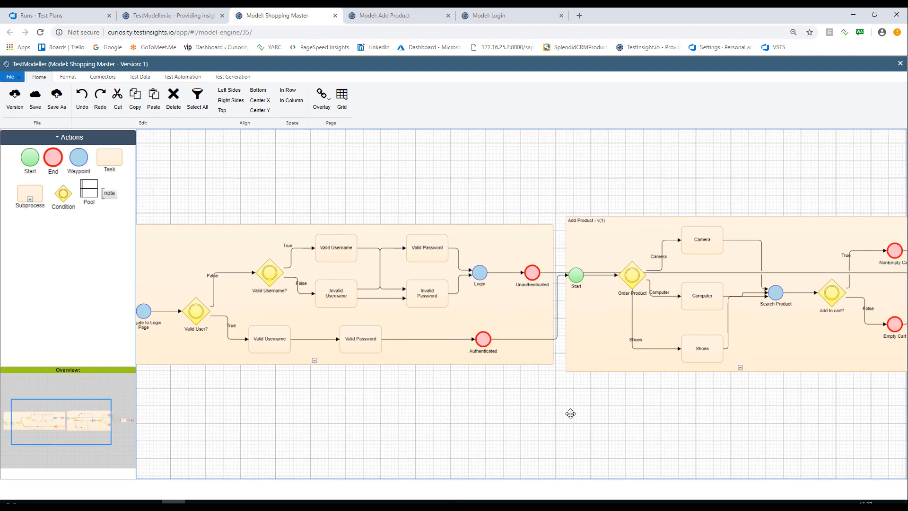
Display the generated test cases for the Shopping Master model and select them one after another to examine their paths.
click(246, 80)
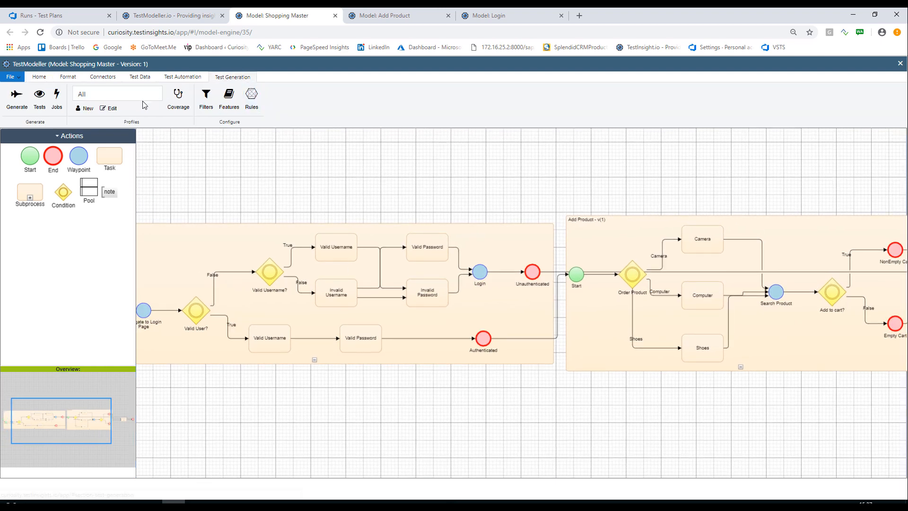
click(39, 97)
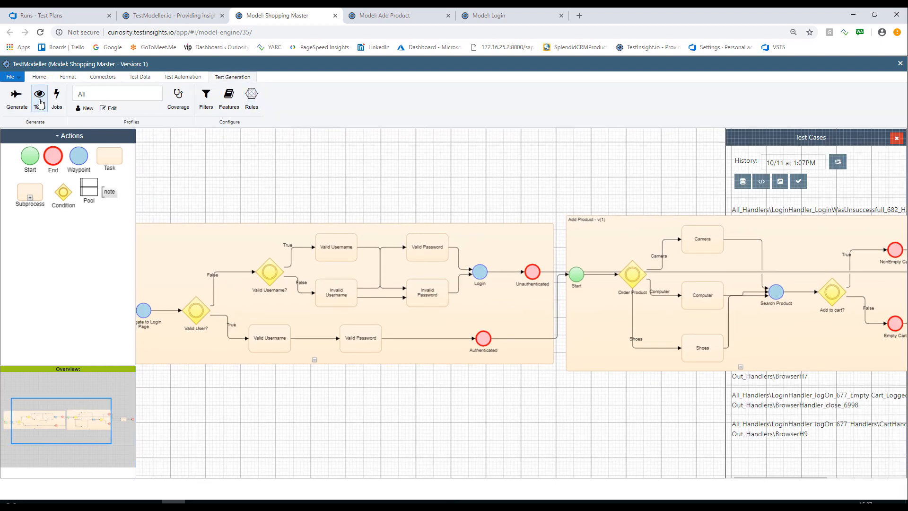
click(803, 210)
click(794, 238)
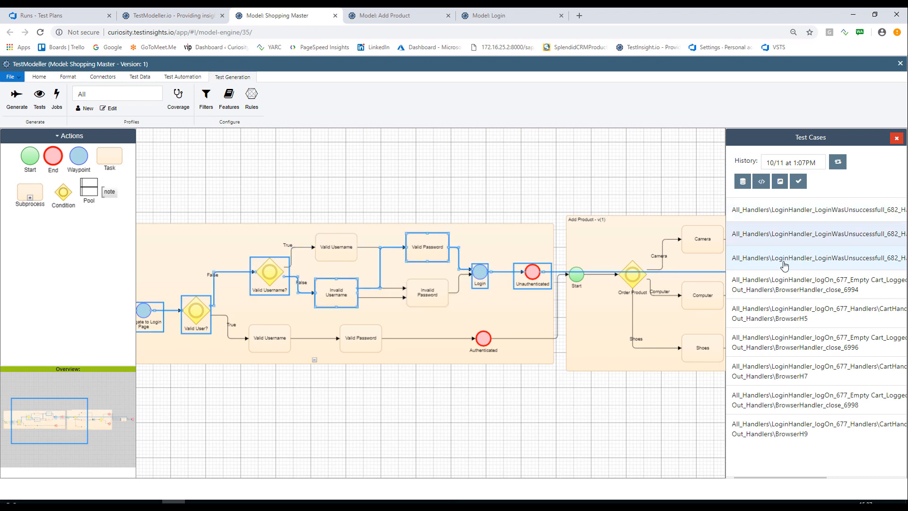
click(785, 259)
click(780, 284)
click(780, 317)
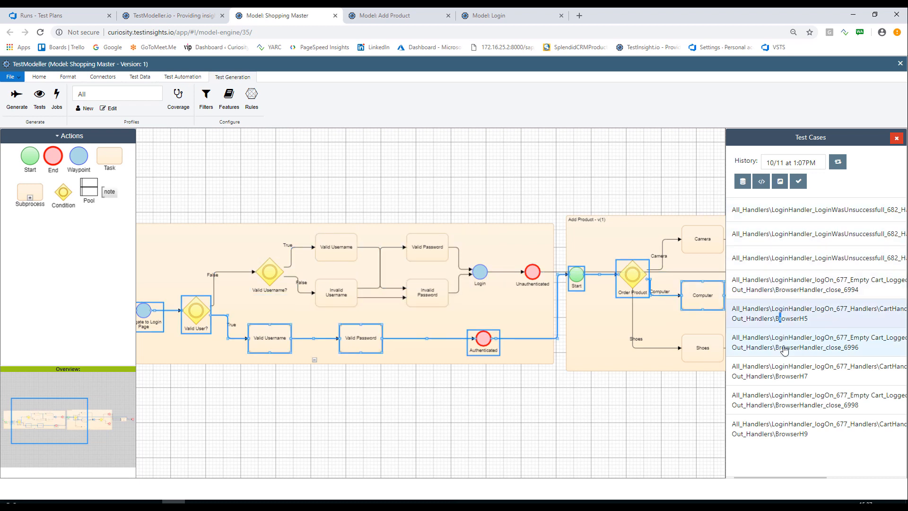
click(780, 341)
click(777, 371)
click(773, 431)
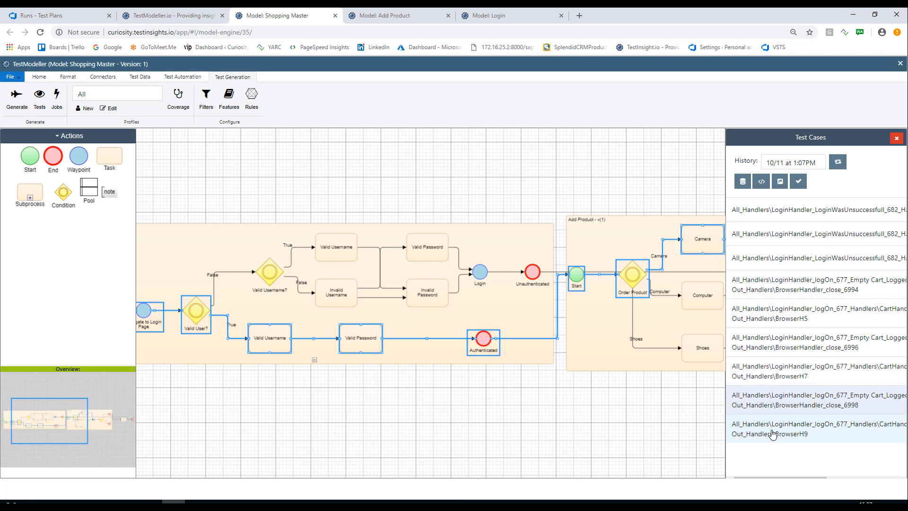
Select the first two test cases to compare their paths, and review the default coverage options in the coverage profile, leaving the setting as it is.
click(802, 212)
click(802, 230)
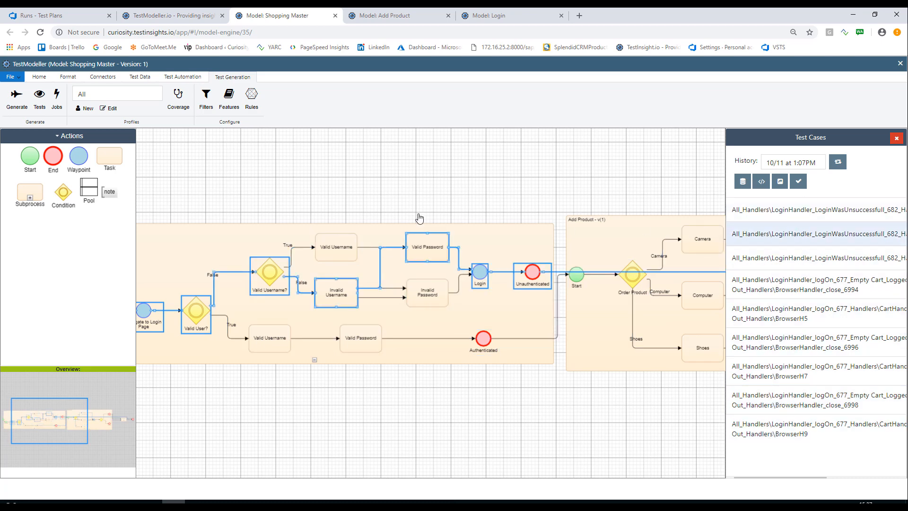
click(178, 101)
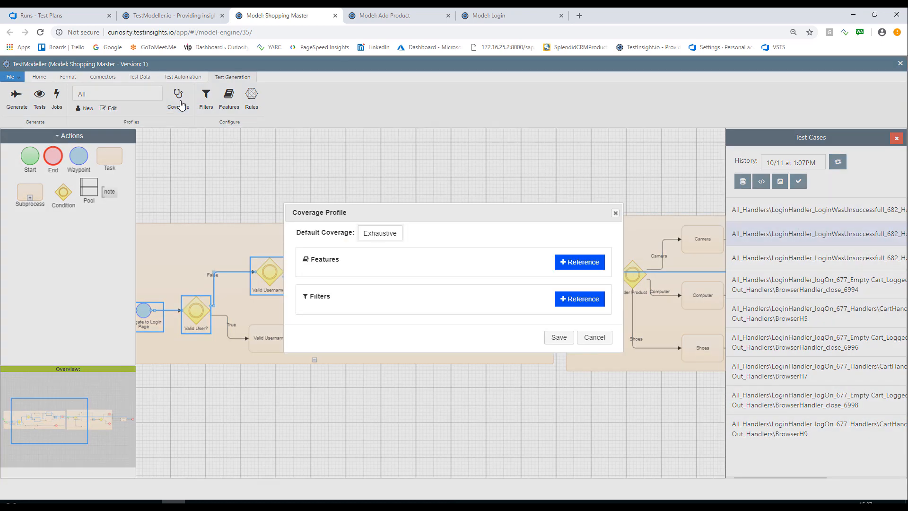
click(400, 236)
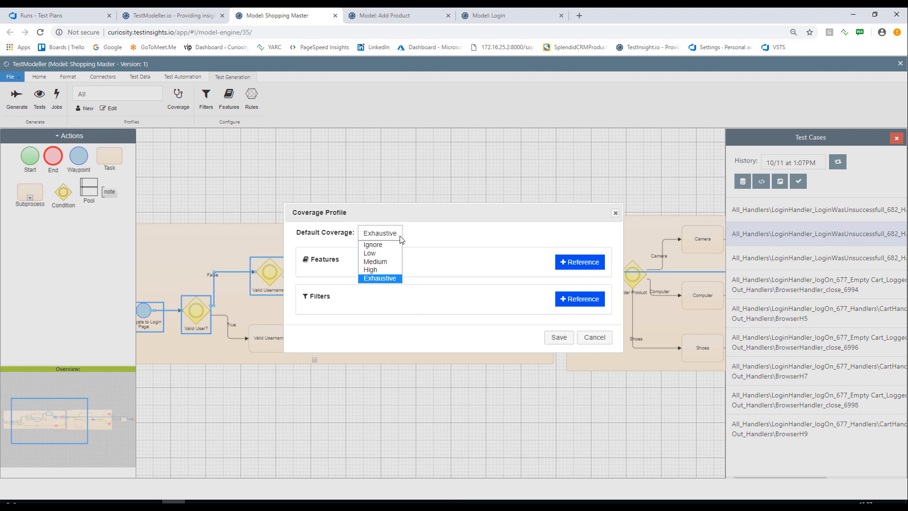
click(430, 230)
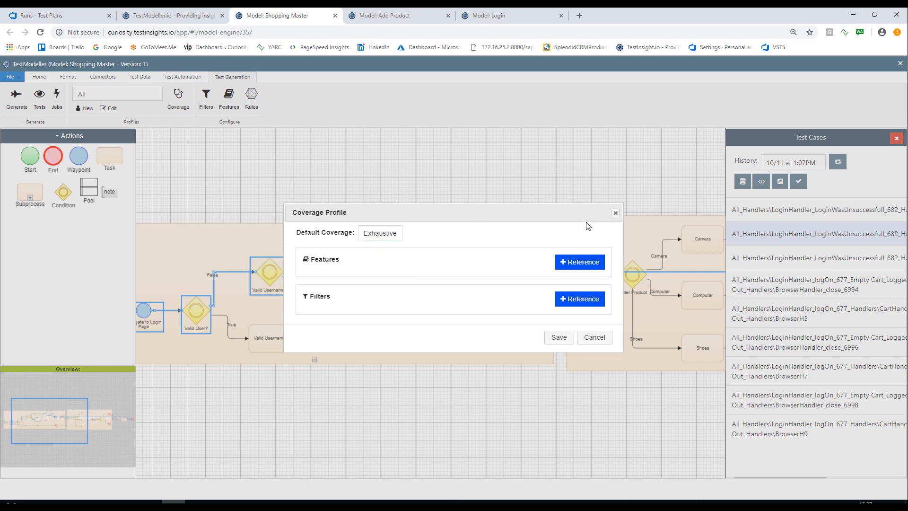
click(615, 214)
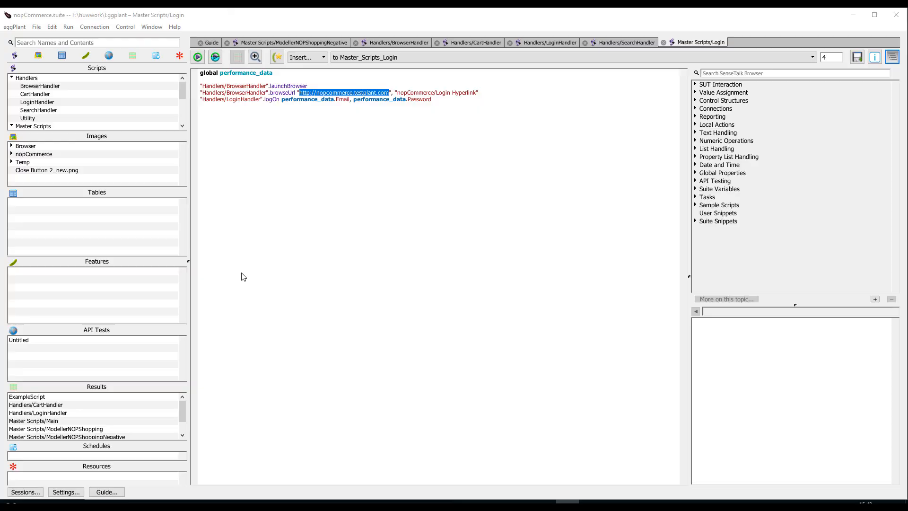
Switch to the nopCommerce suite in eggPlant and examine the BrowserHandler, CartHandler and LoginHandler scripts, including the browseUrl parameters.
click(273, 266)
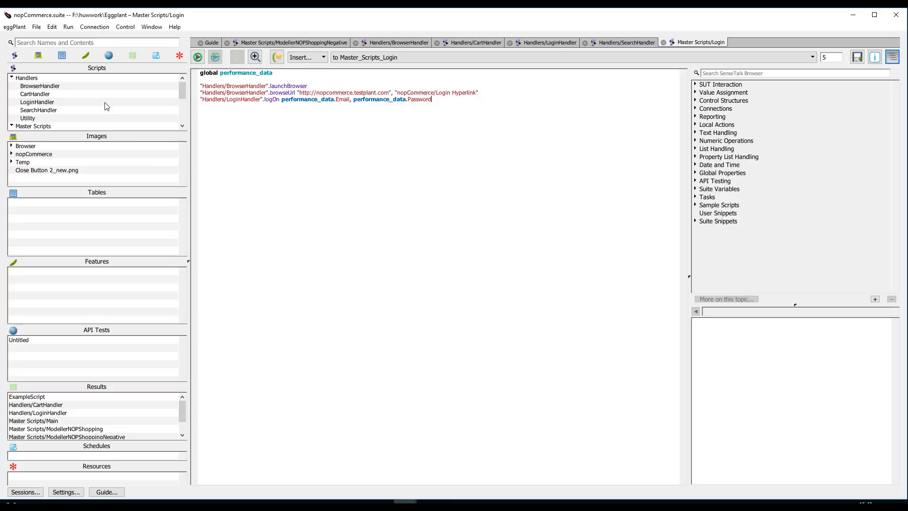
double_click(41, 87)
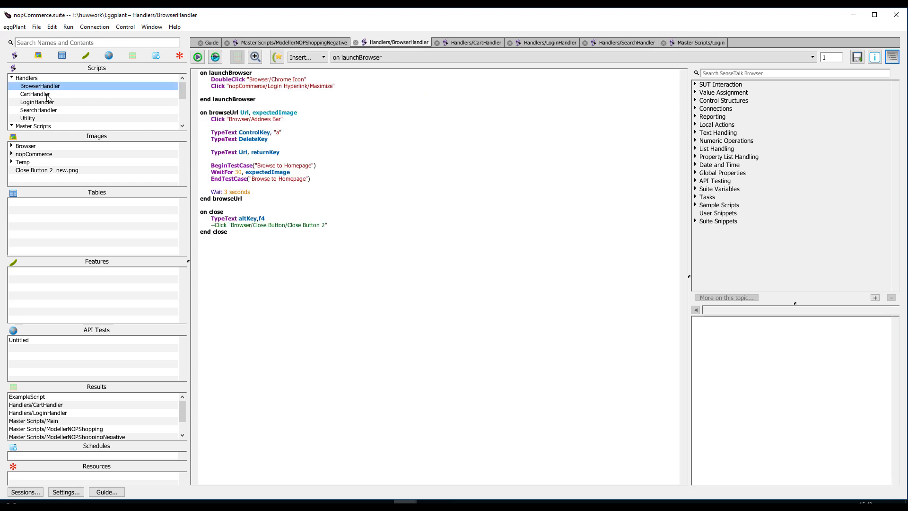
double_click(46, 95)
double_click(48, 102)
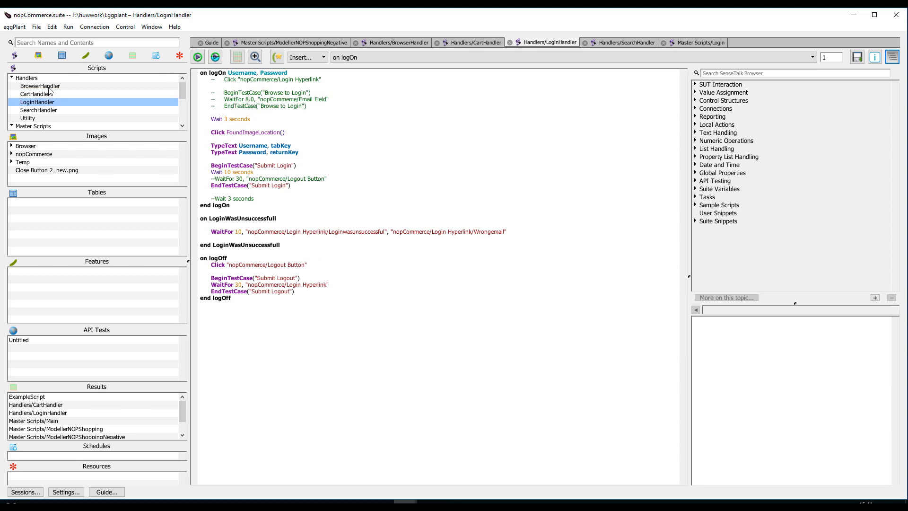
double_click(49, 86)
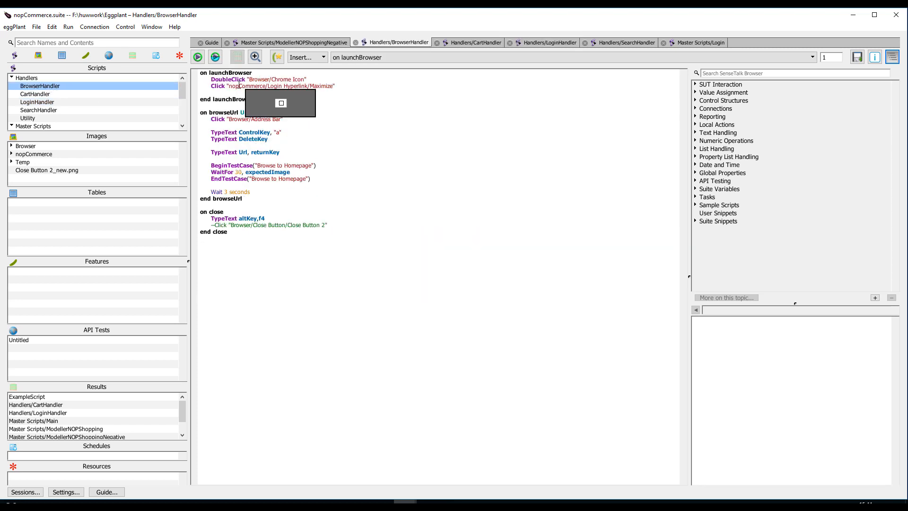
click(241, 112)
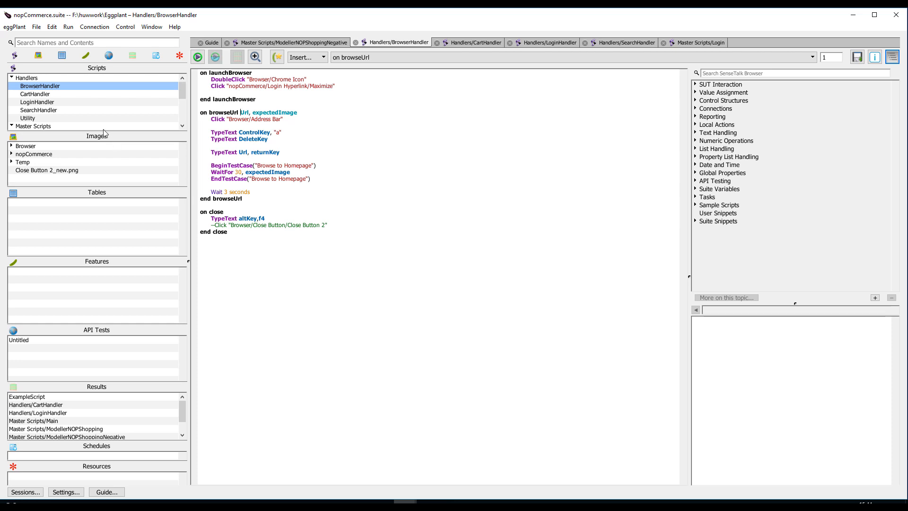
click(46, 94)
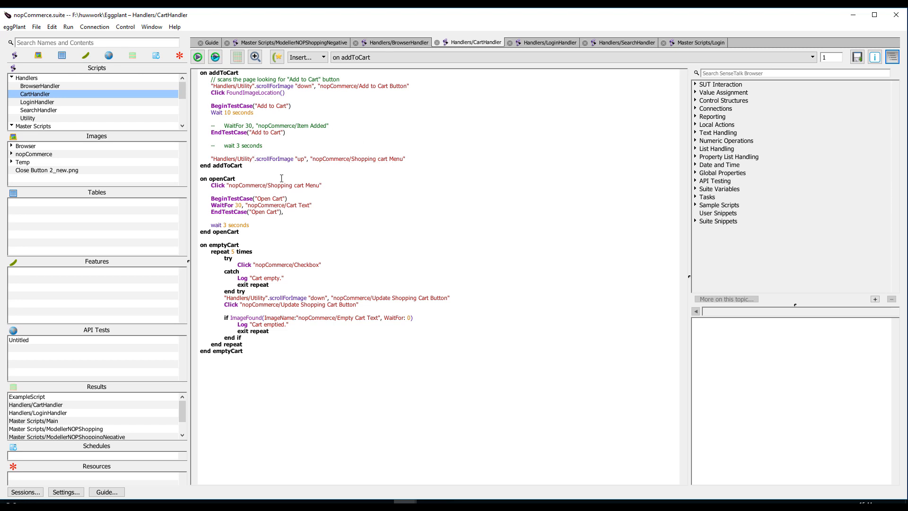
click(40, 86)
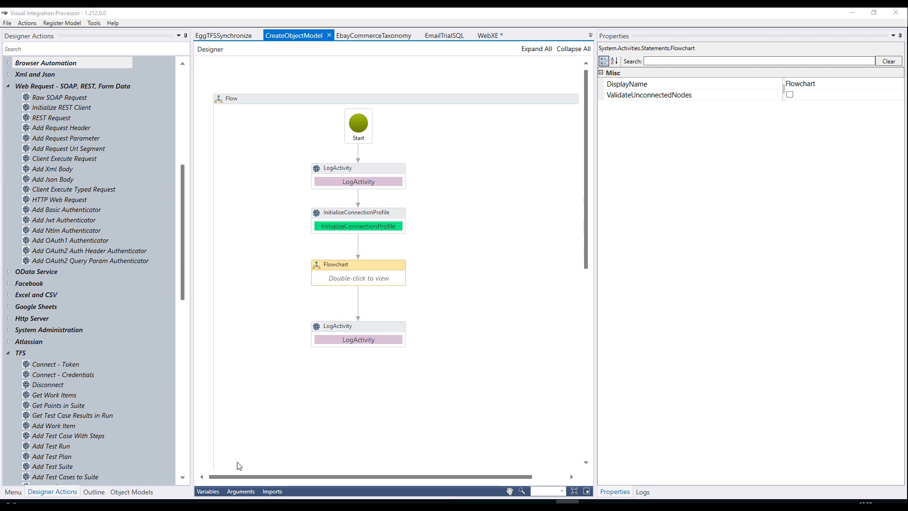
Display the arguments of the CreateObjectModel workflow in Visual Integration Processor, and hide them again.
click(241, 491)
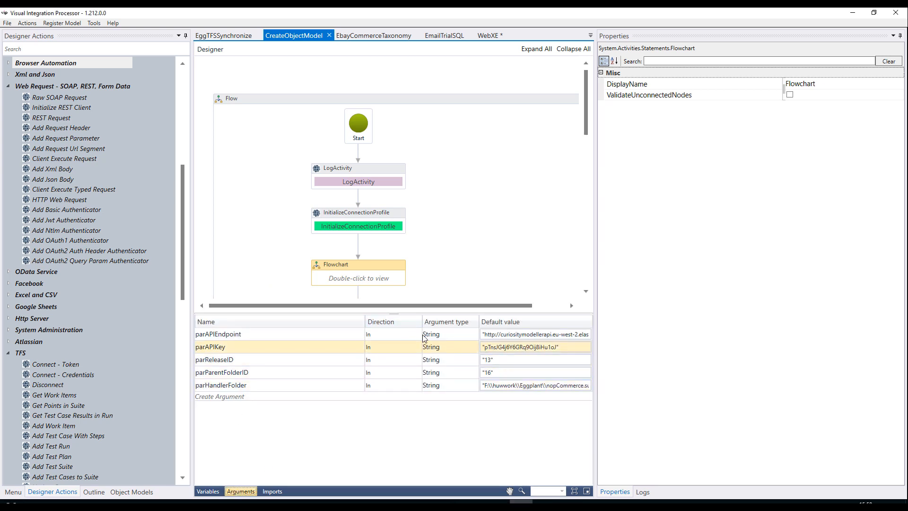
click(244, 492)
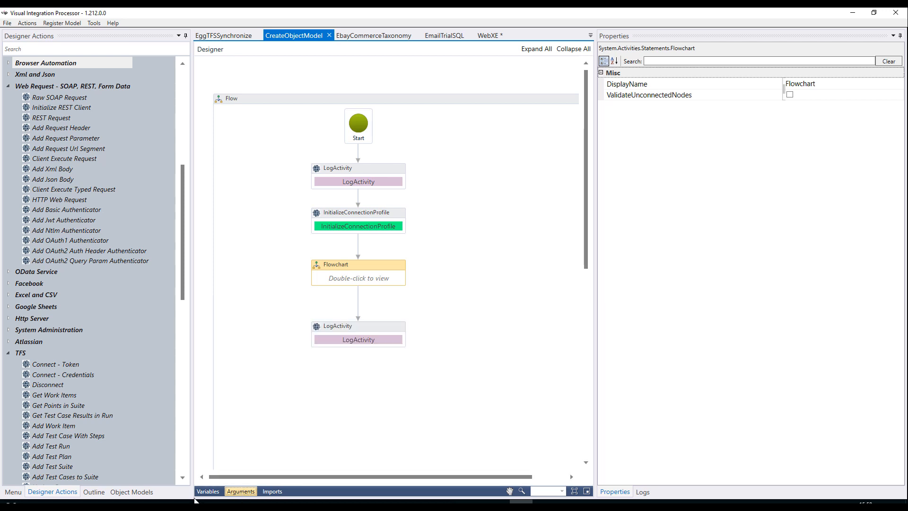
Switch to TestModeller in the browser and inspect the functions of the Handlers\BrowserHandler module in the Modules folder.
click(173, 503)
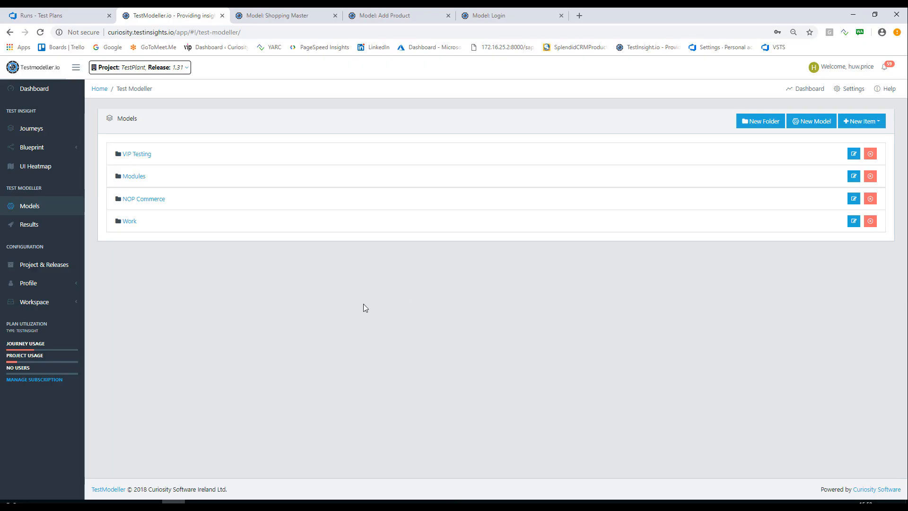
click(130, 182)
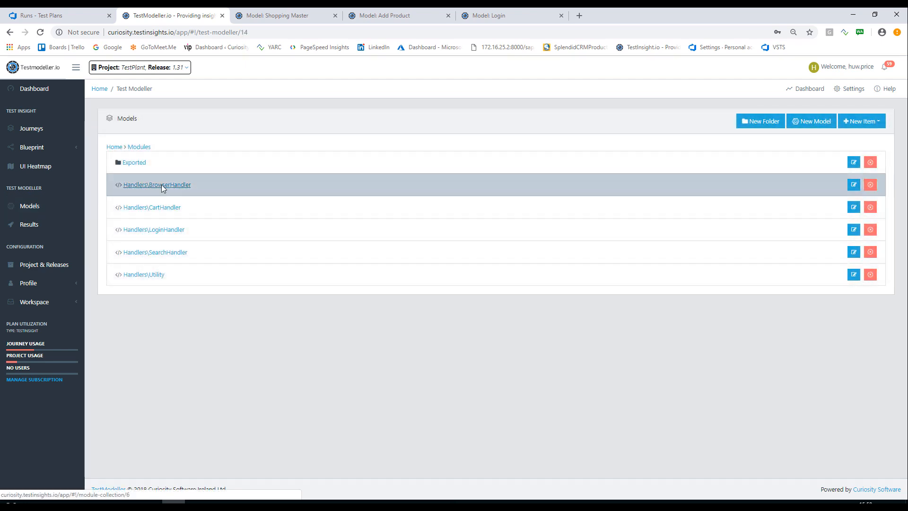
click(160, 186)
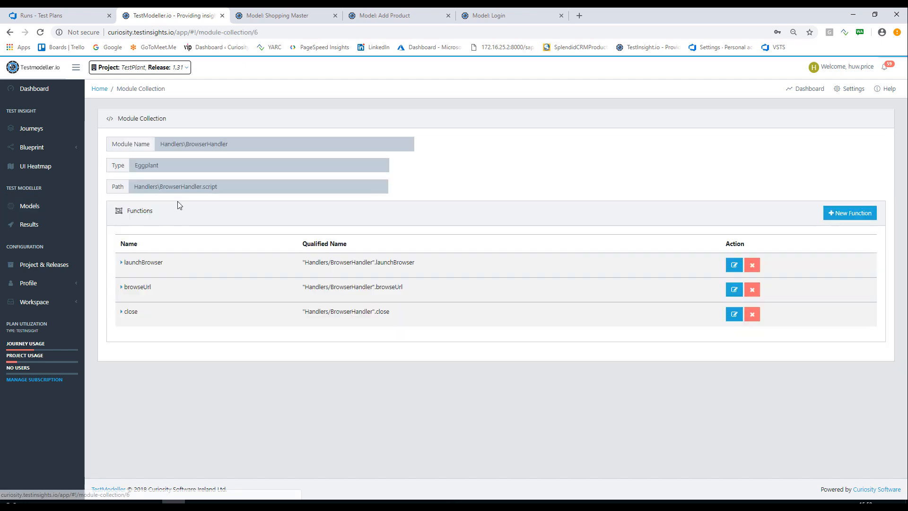
click(122, 288)
click(122, 288)
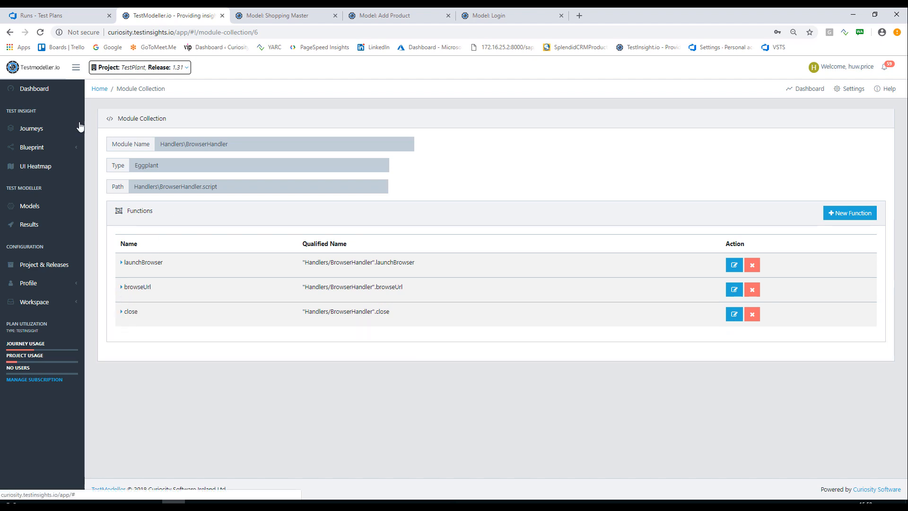
Go back to the Modules folder and inspect the functions of the Handlers\CartHandler module.
click(10, 32)
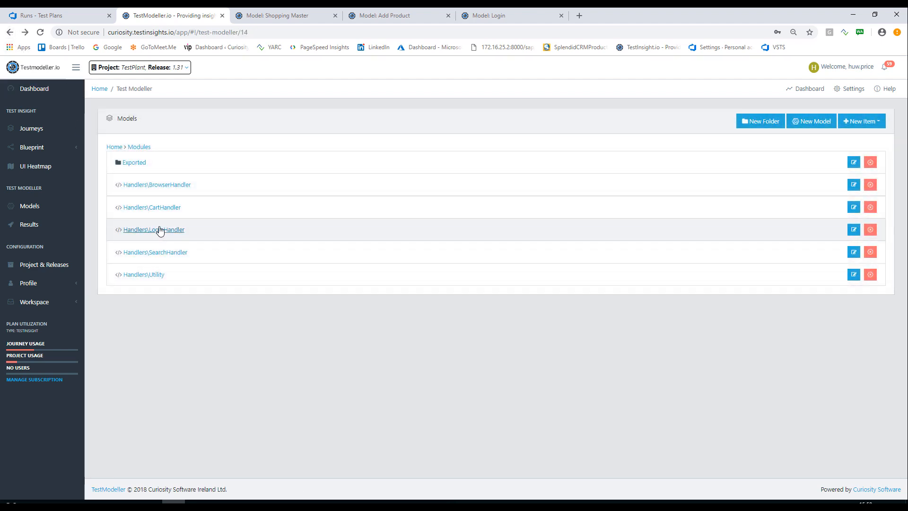
click(163, 208)
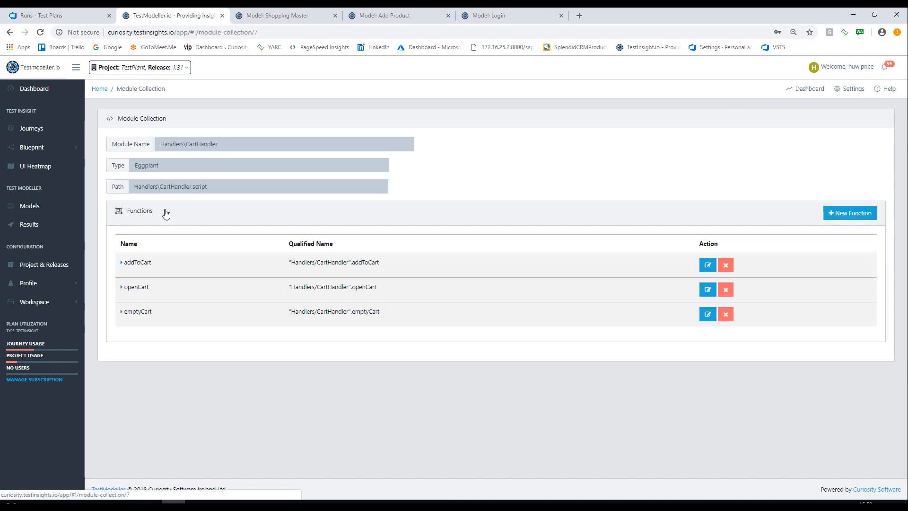
click(122, 264)
click(122, 263)
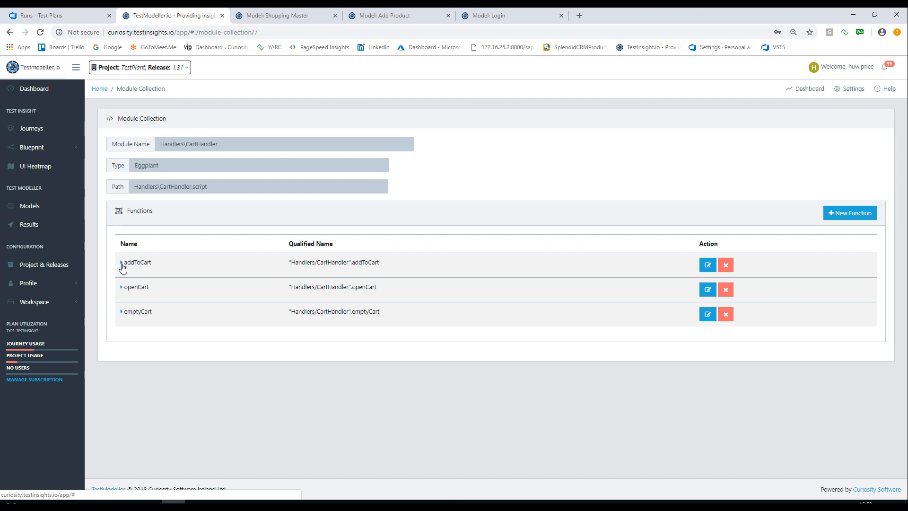
Open the Login model from the NOP Commerce folder and display the automation actions assigned to its Login waypoint.
click(33, 206)
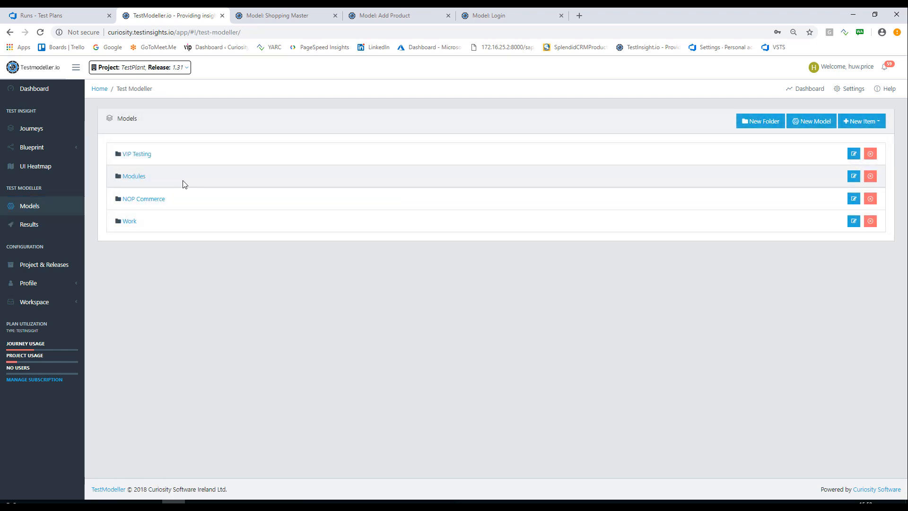
click(144, 199)
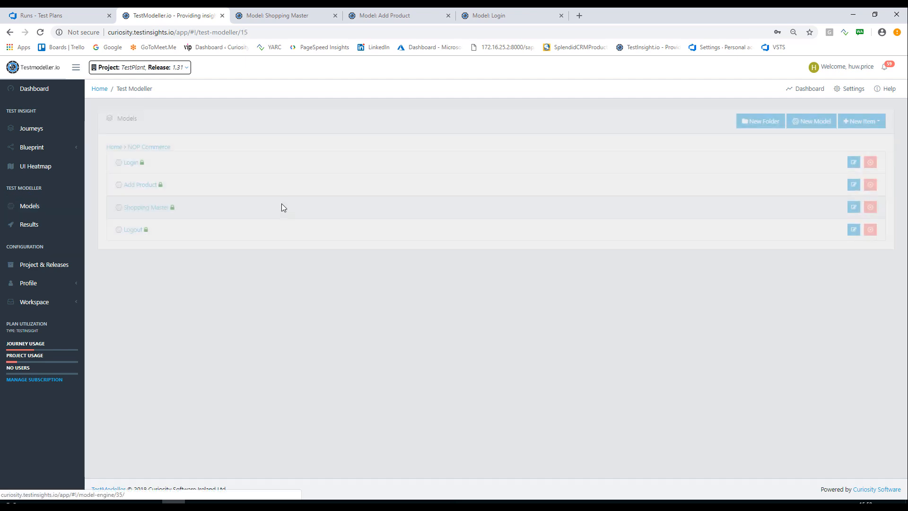
click(129, 162)
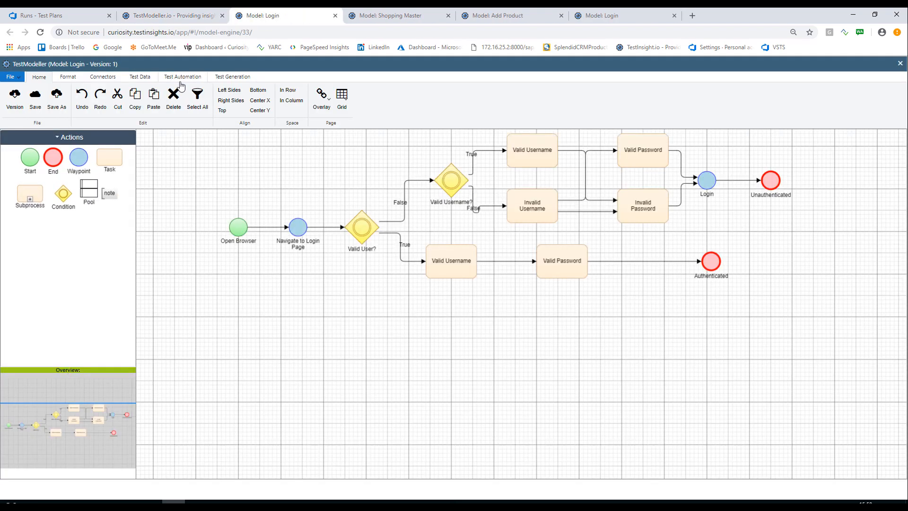
click(187, 80)
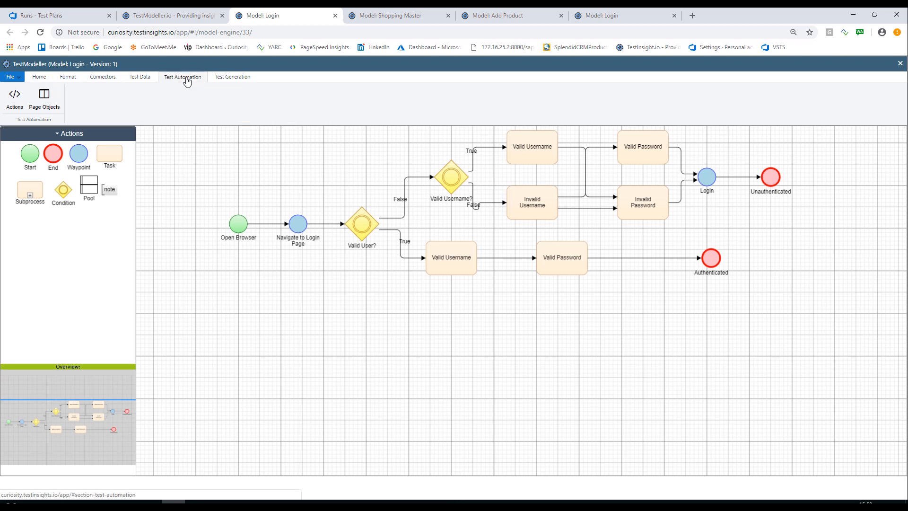
click(709, 181)
click(15, 97)
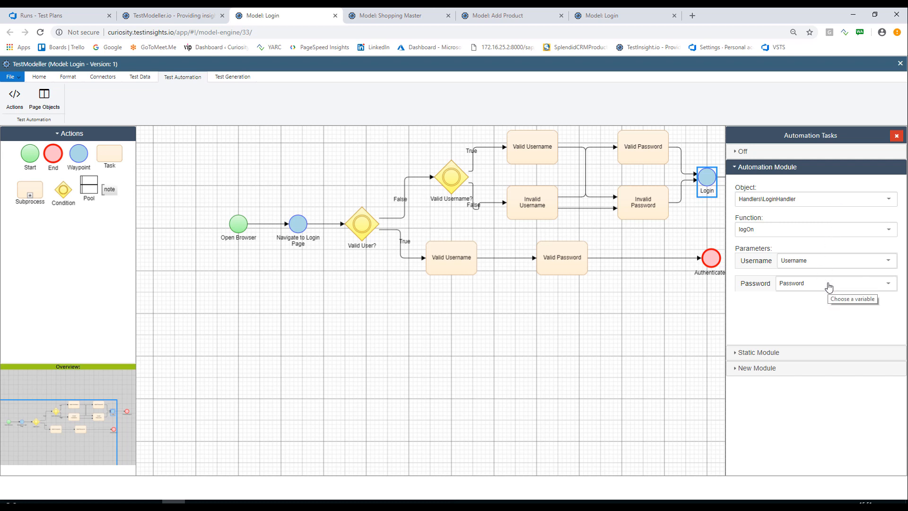
Inspect the test data assignments of the valid and invalid username and password tasks on the Login model's invalid-user branch.
click(141, 77)
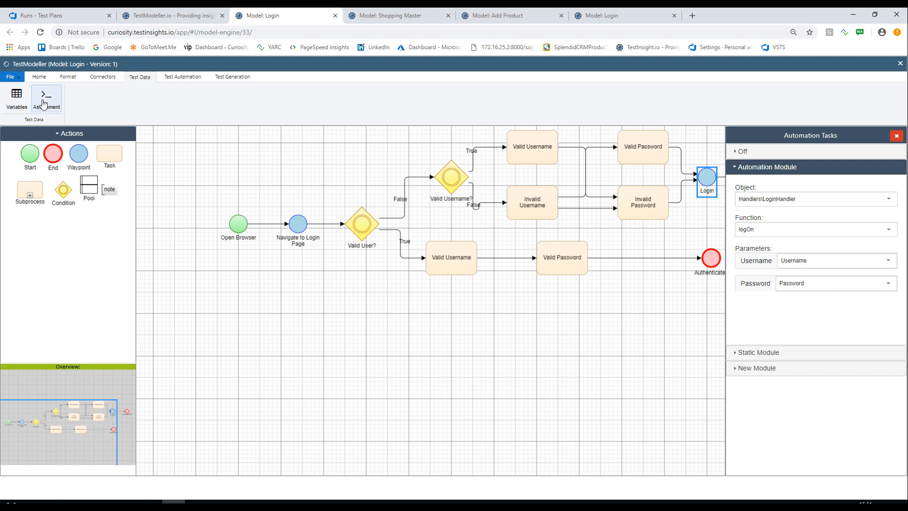
click(544, 151)
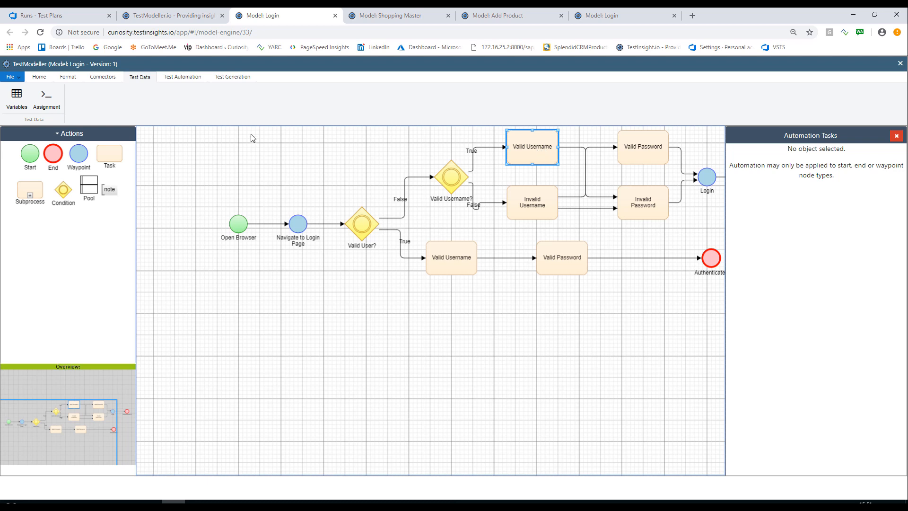
click(40, 106)
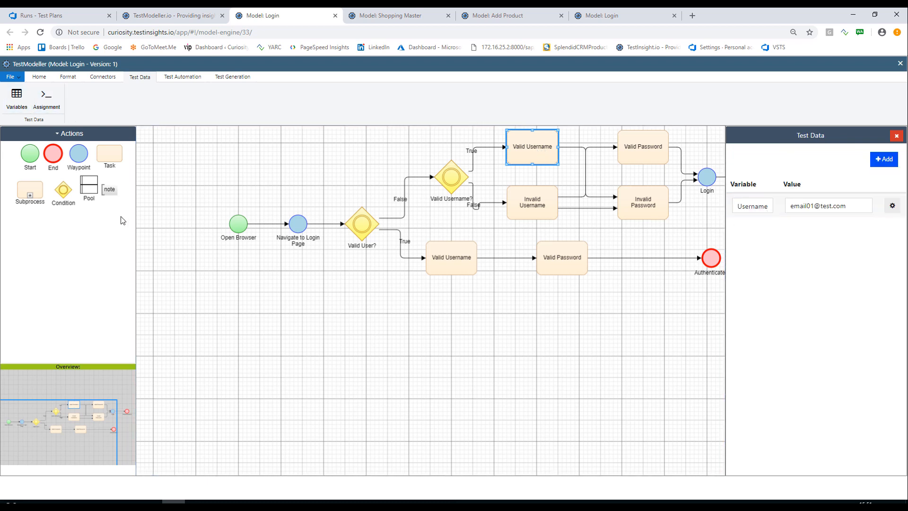
click(649, 156)
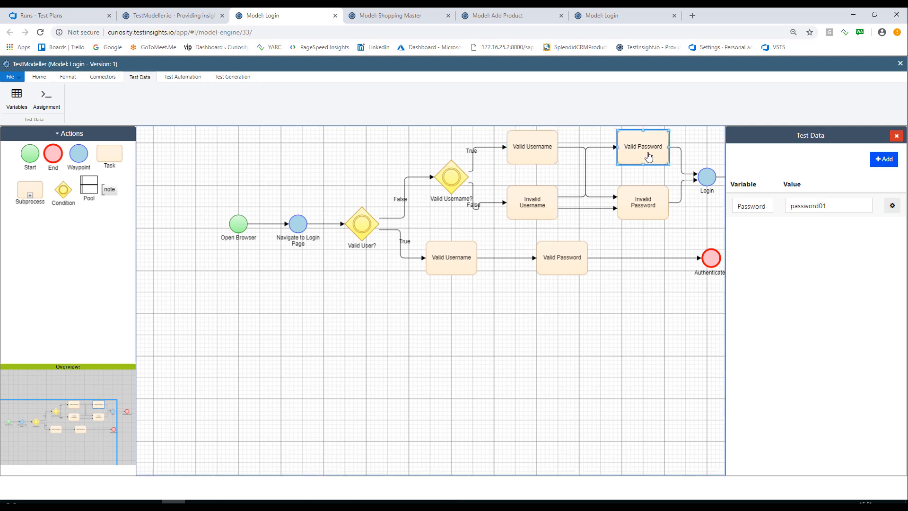
click(535, 158)
click(638, 159)
click(544, 213)
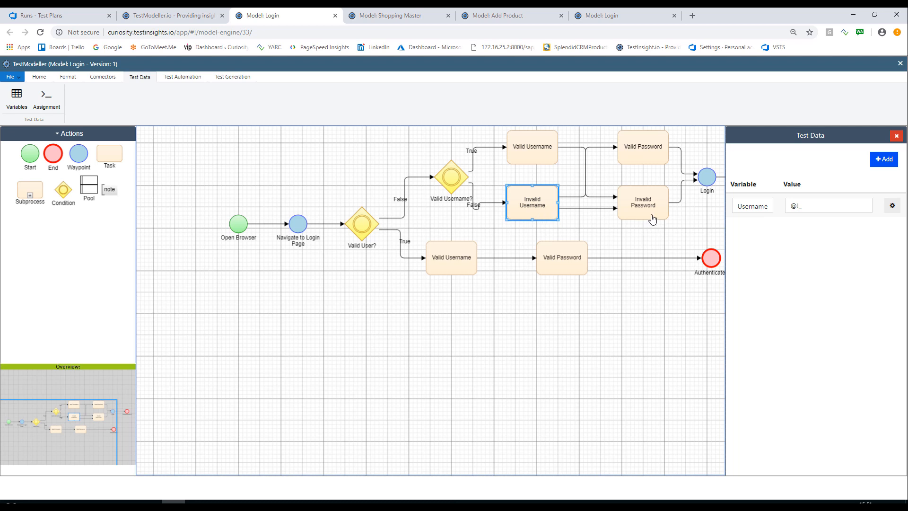
mouse_move(653, 219)
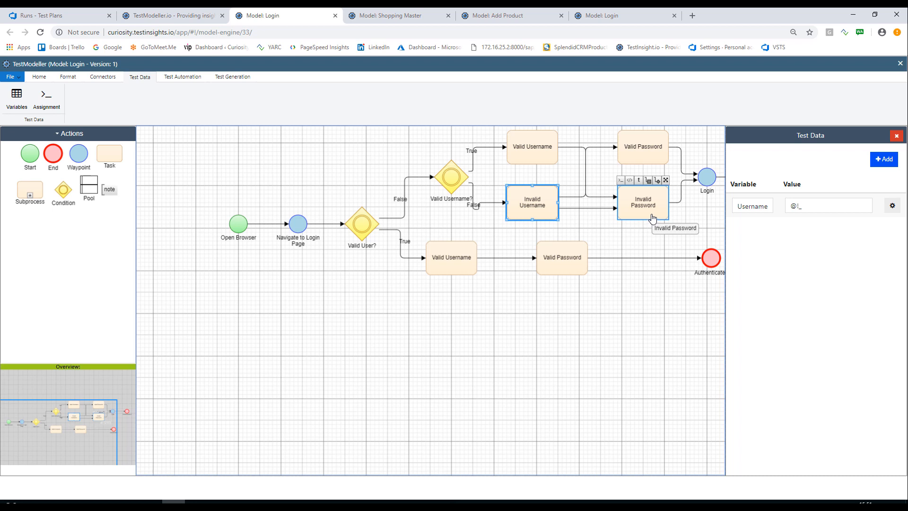
click(653, 217)
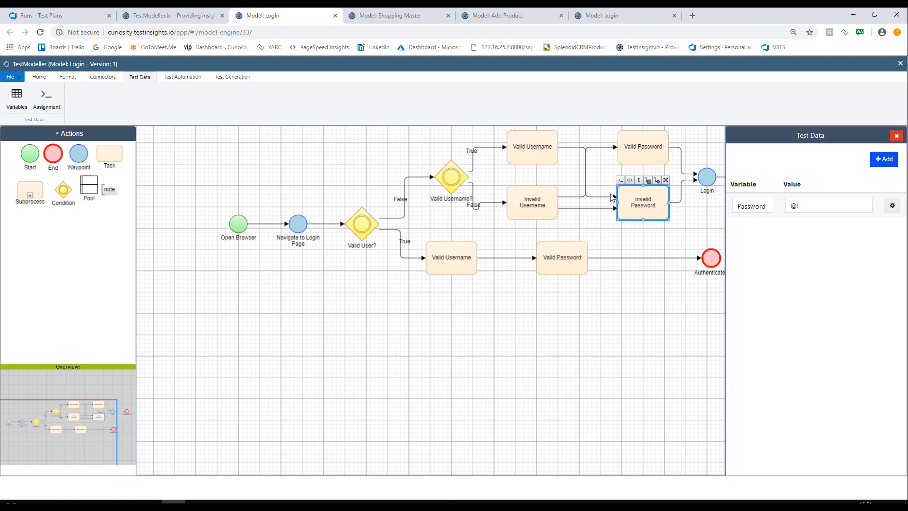
Open the data editor for the Username value assigned to the invalid-user branch's Valid Username task.
click(713, 184)
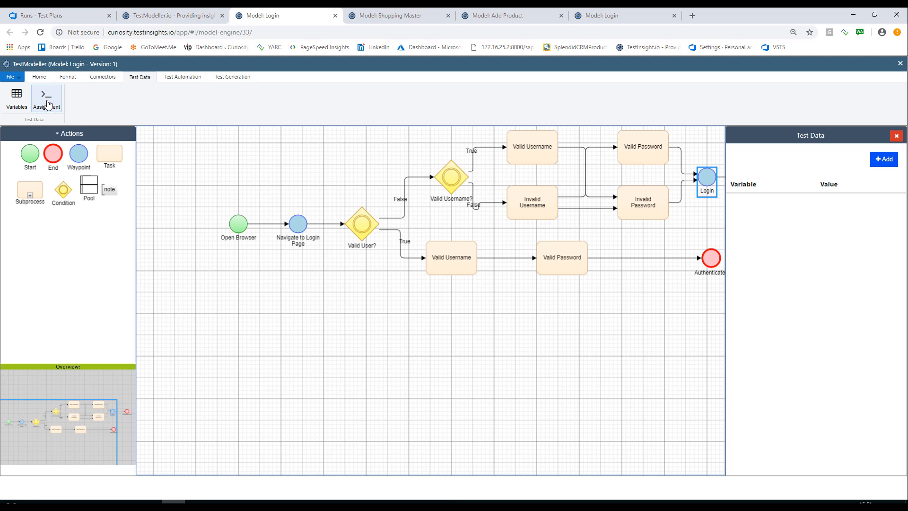
click(190, 78)
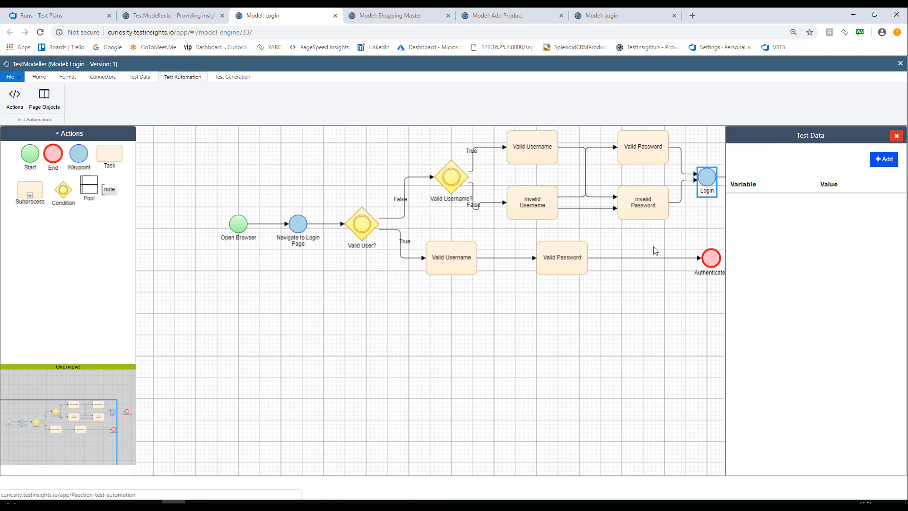
click(526, 156)
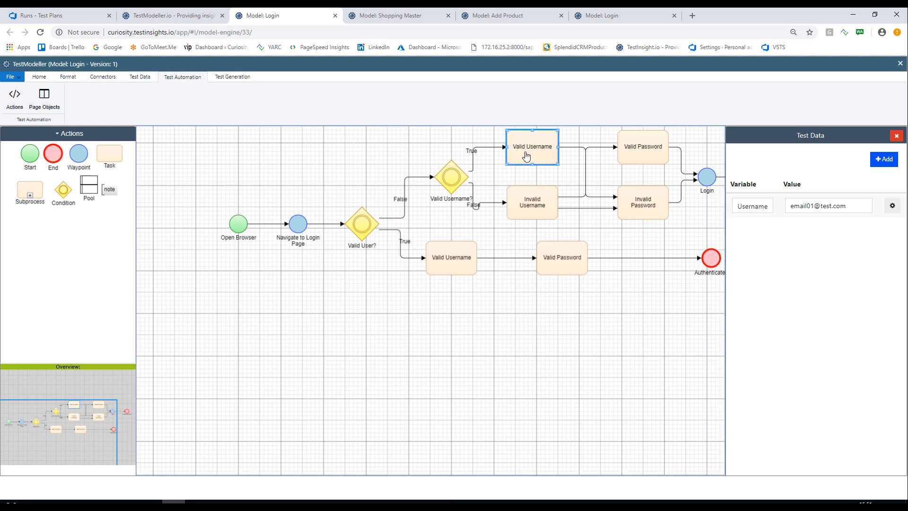
click(149, 78)
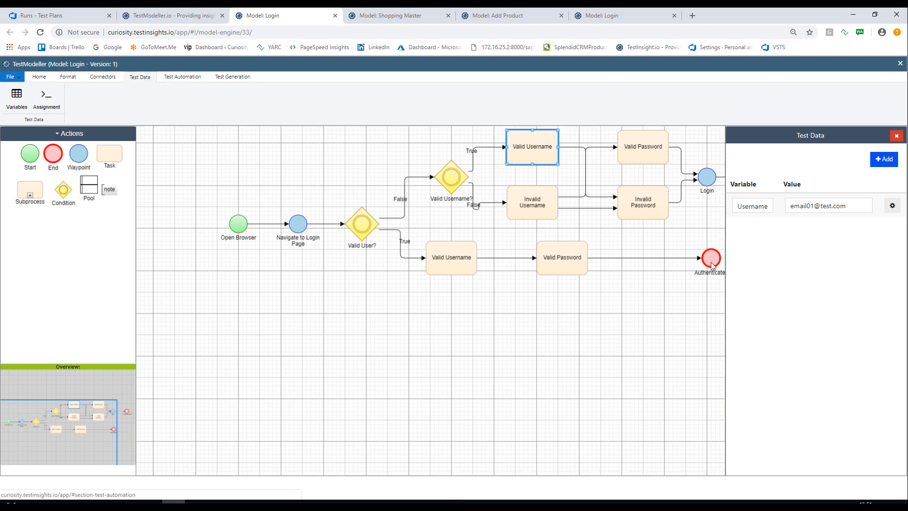
click(892, 206)
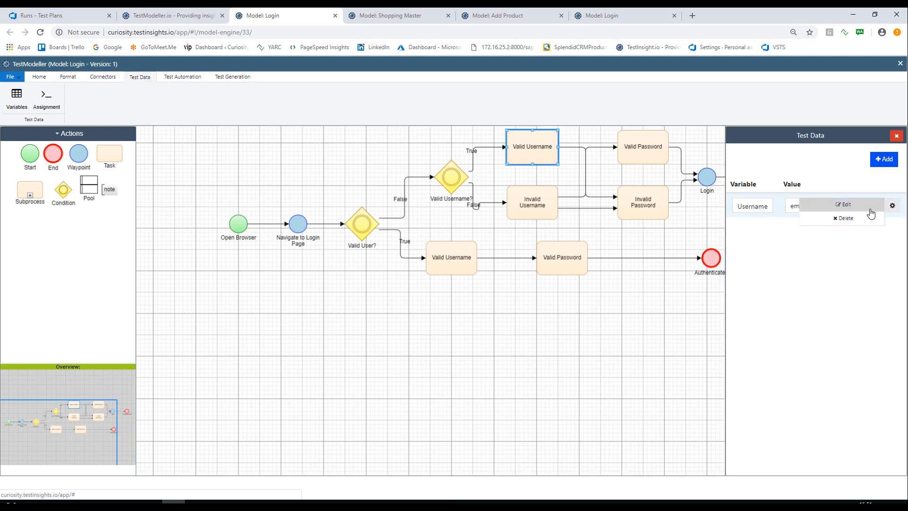
click(843, 204)
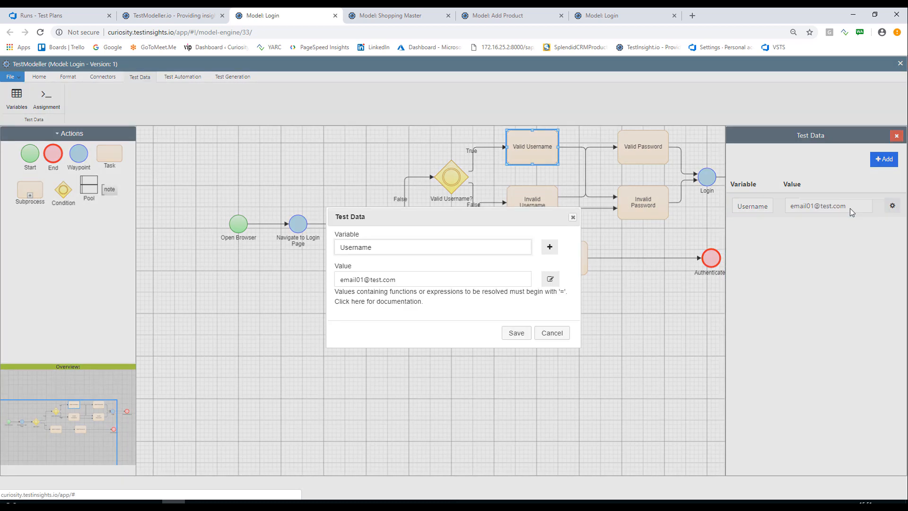
click(548, 282)
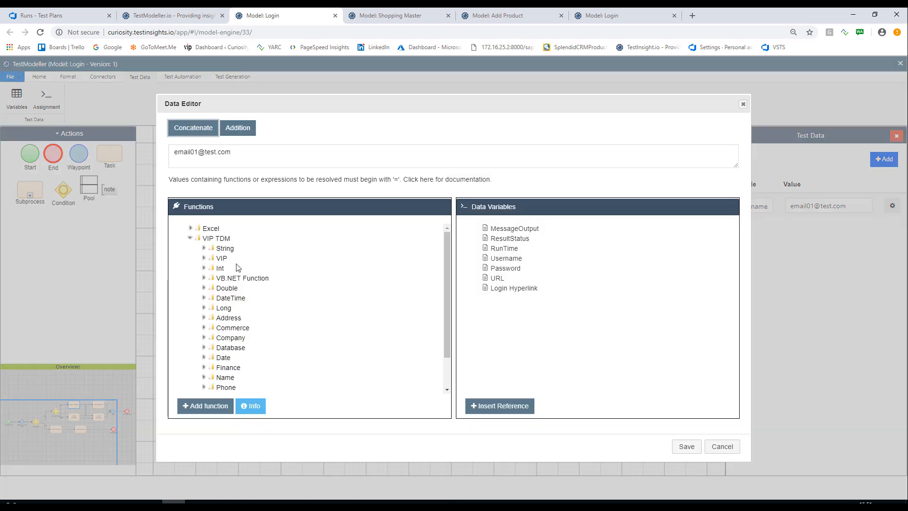
Examine the VIP TDM String functions and the Excel function categories, and leave the data editor without saving.
click(203, 249)
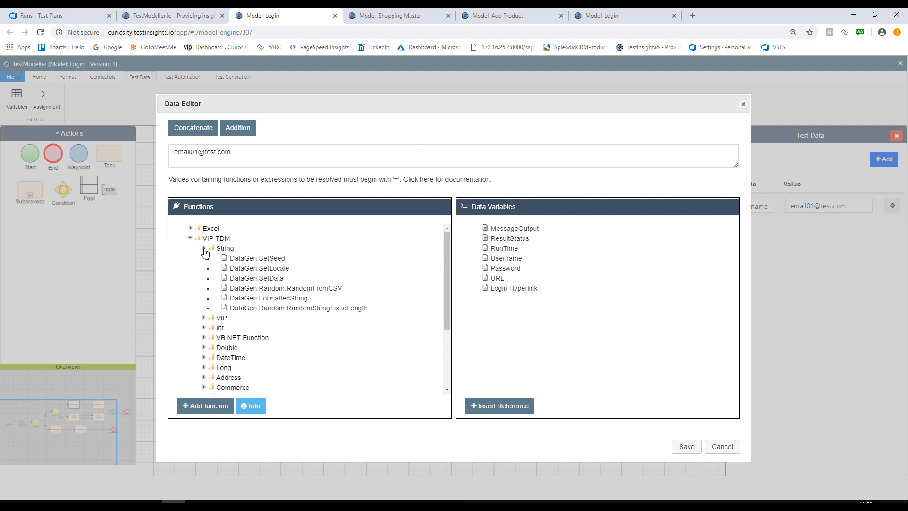
click(204, 249)
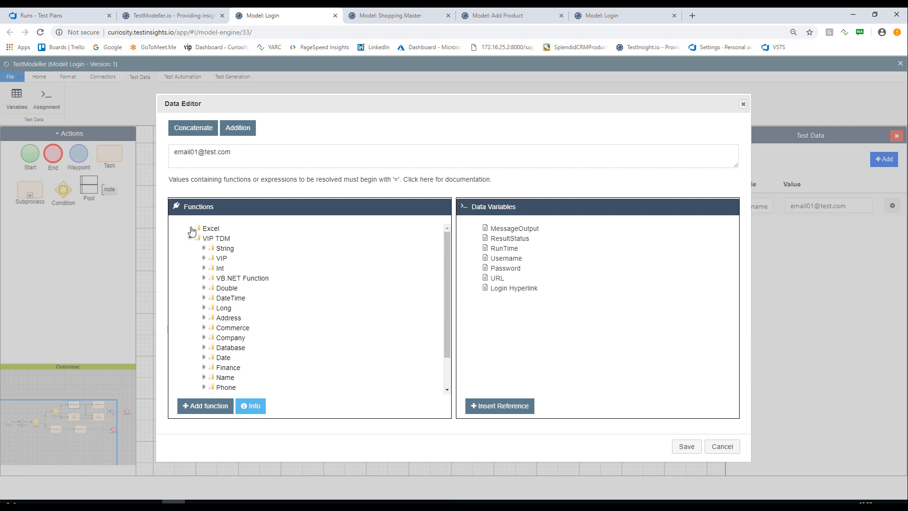
click(191, 229)
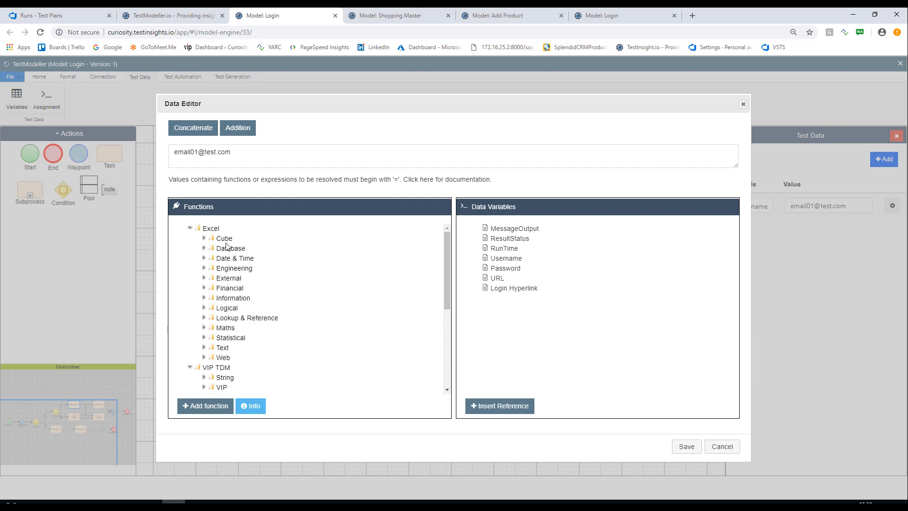
click(191, 229)
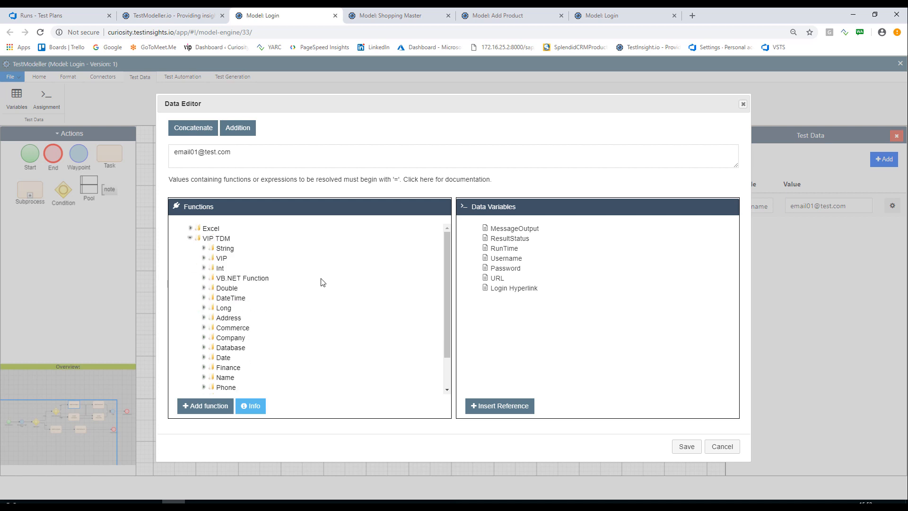
click(722, 447)
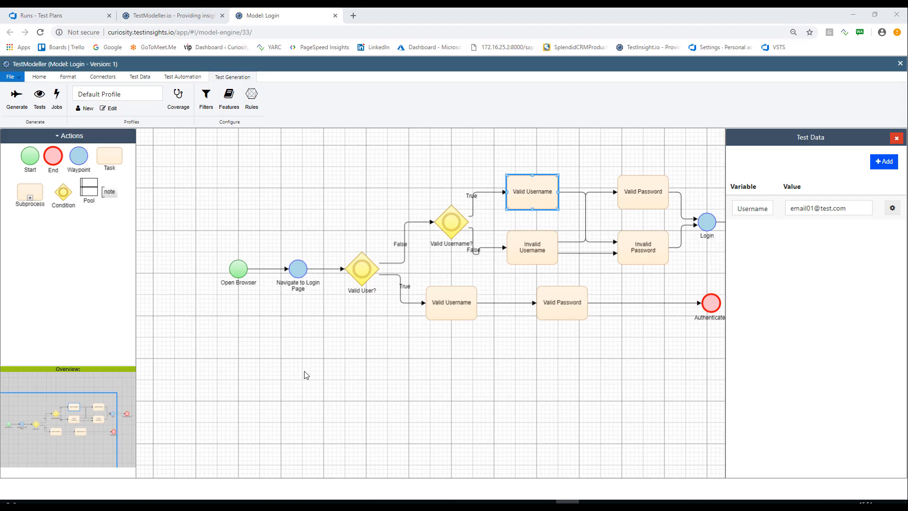
click(306, 373)
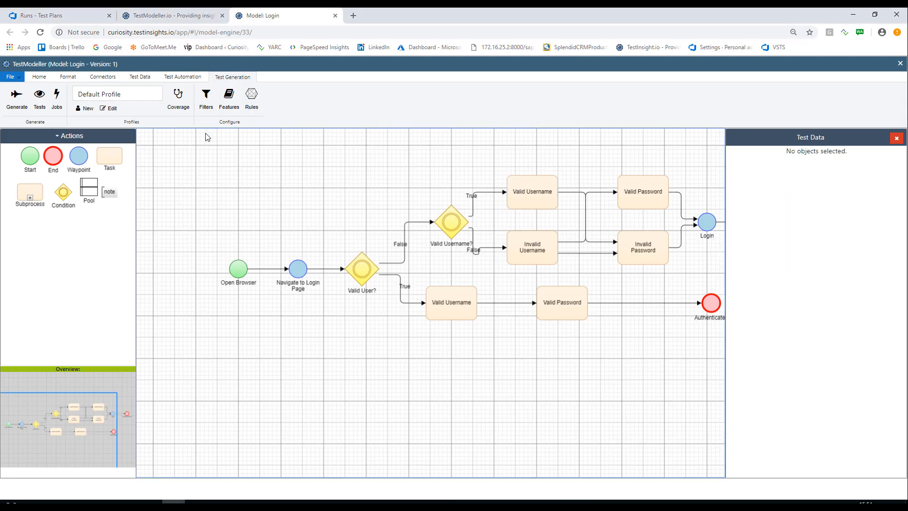
Open the Shopping Master model from the NOP Commerce folder and expand its Login and Add Product subprocesses.
click(188, 19)
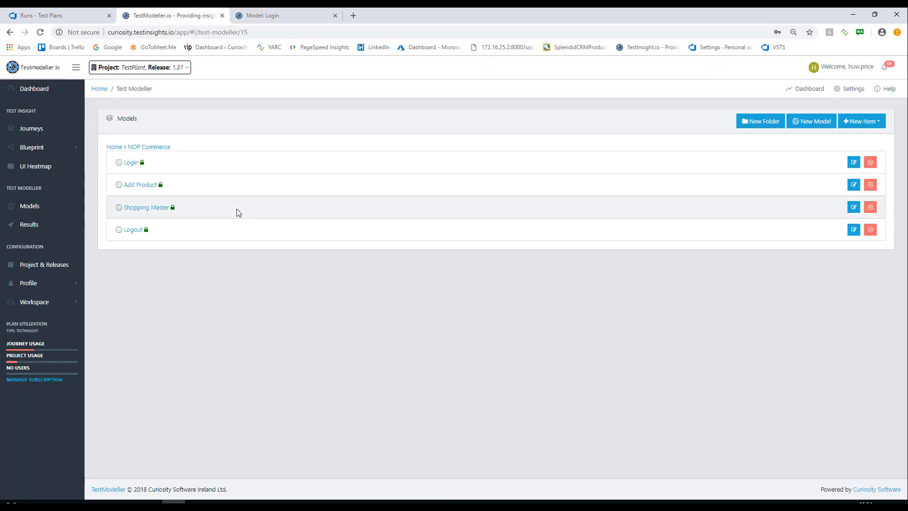
click(148, 209)
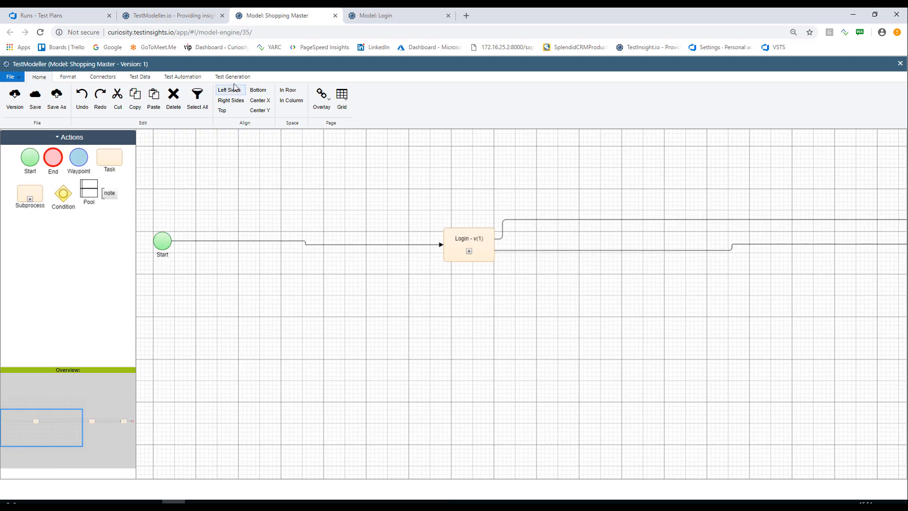
click(235, 77)
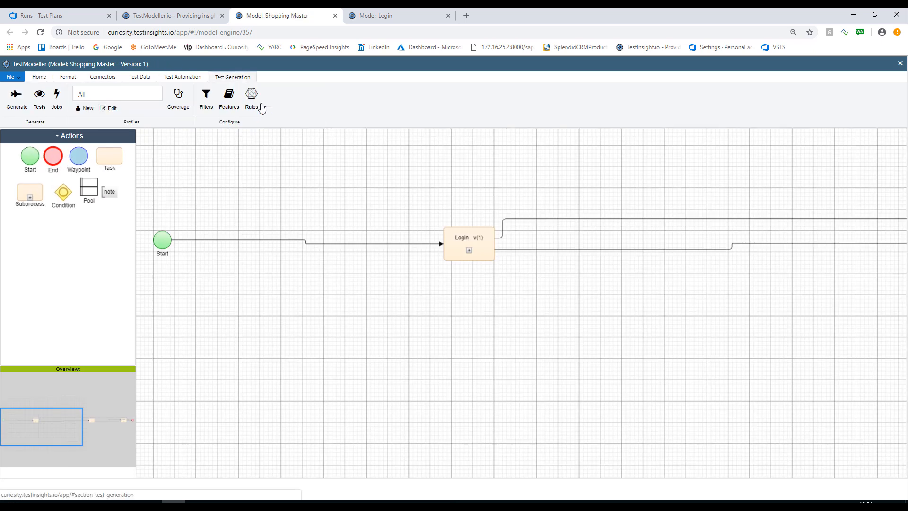
click(469, 250)
scroll(509, 396, down, 2)
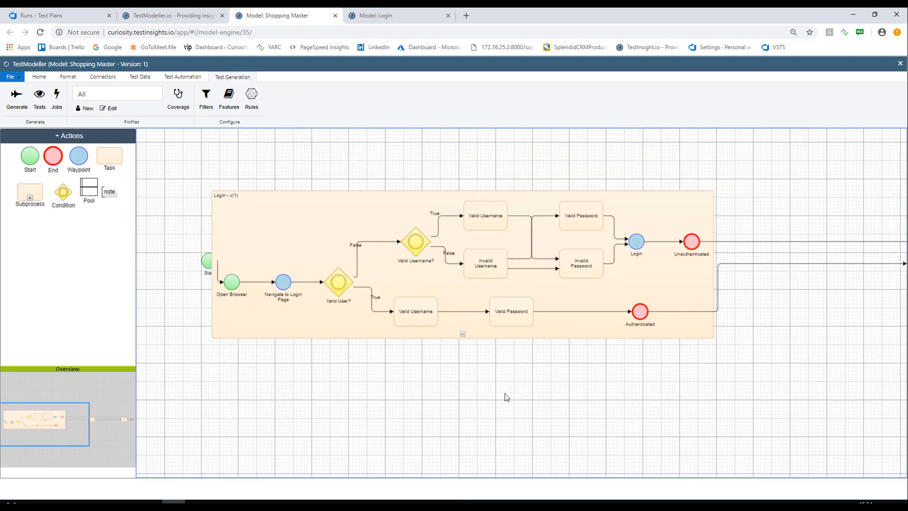
click(889, 282)
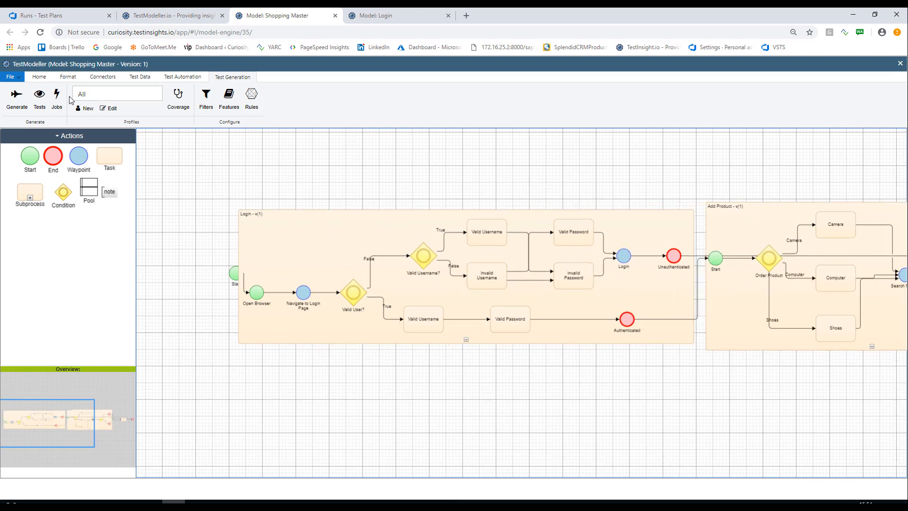
Display the Shopping Master test cases, compare the All and Positive profiles, and choose the Negative profile.
click(43, 99)
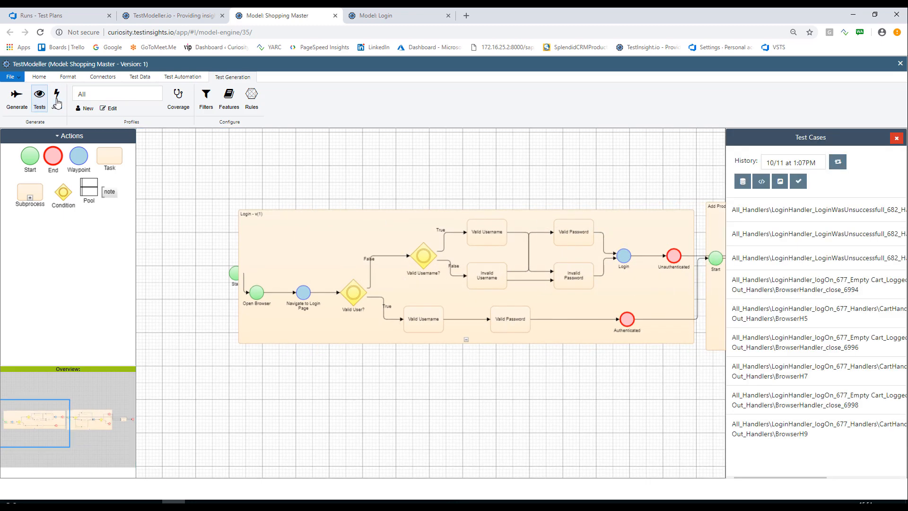
click(100, 98)
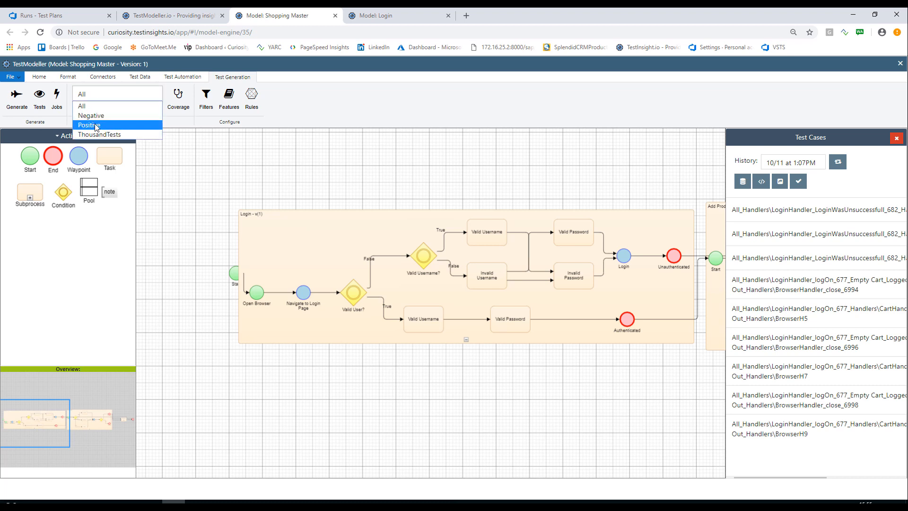
click(95, 125)
click(95, 95)
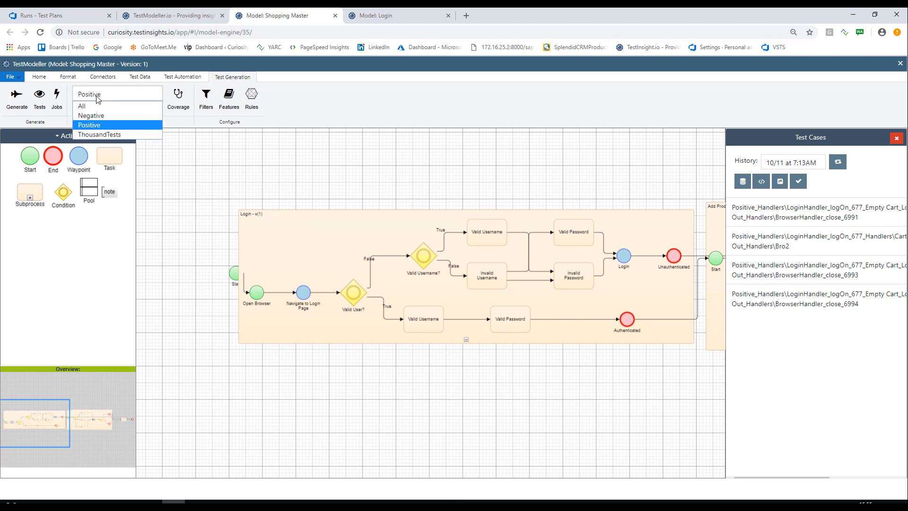
click(100, 115)
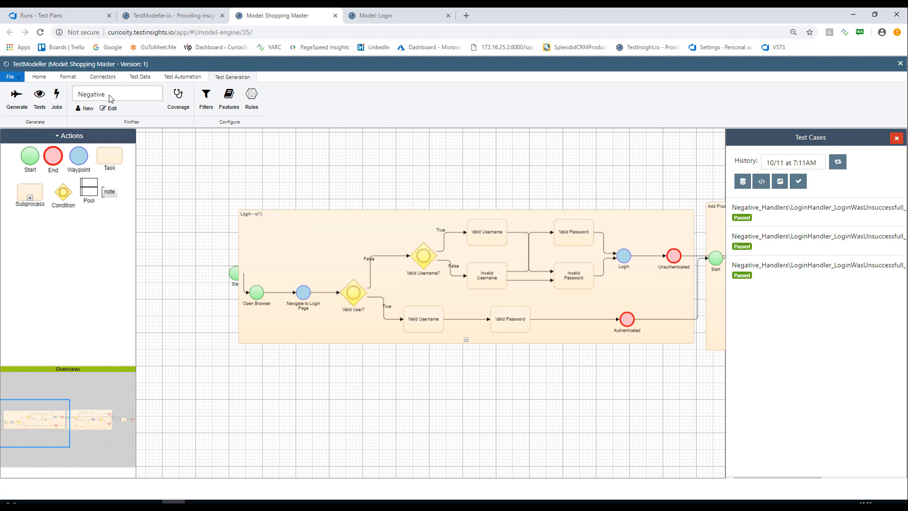
click(109, 98)
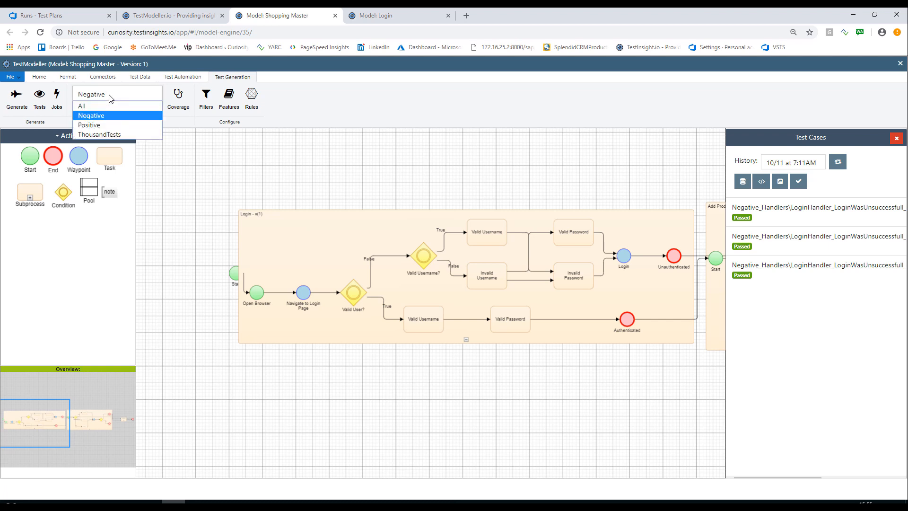
click(101, 118)
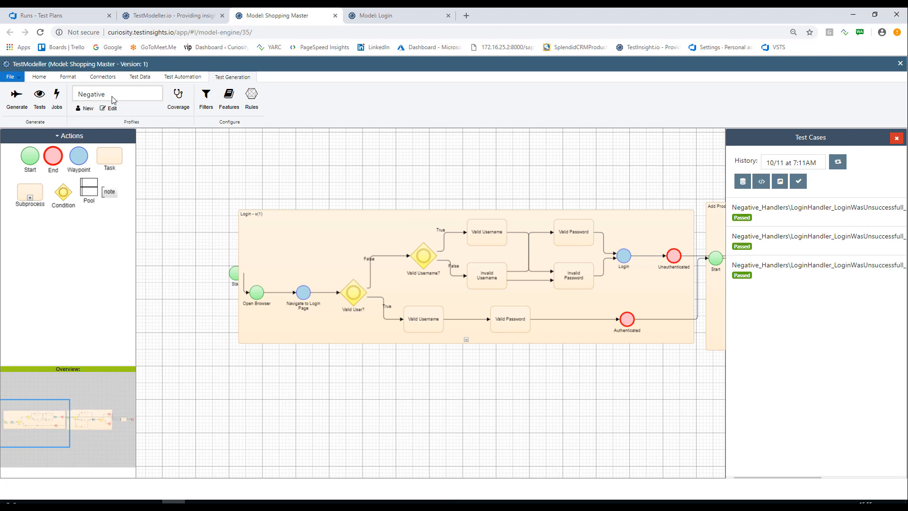
Download the test data of the Negative profile's test cases, choosing and accepting the download type.
click(742, 184)
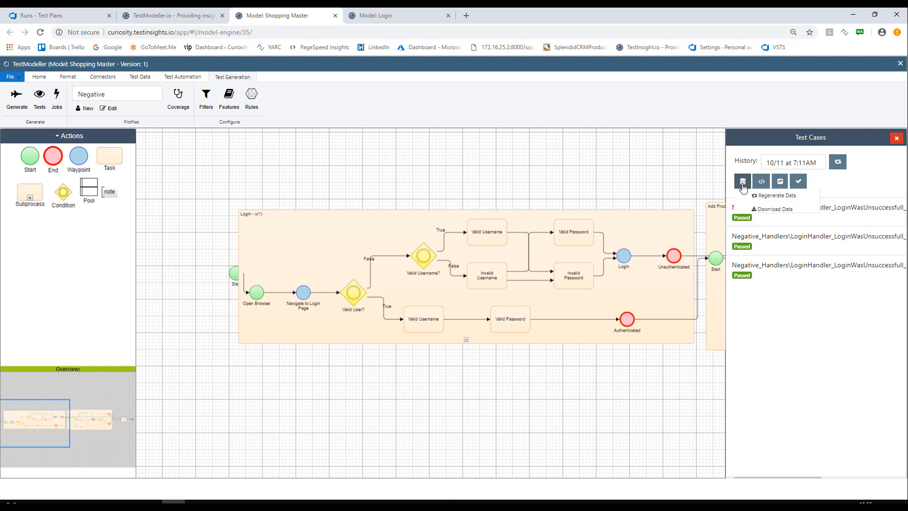
click(773, 209)
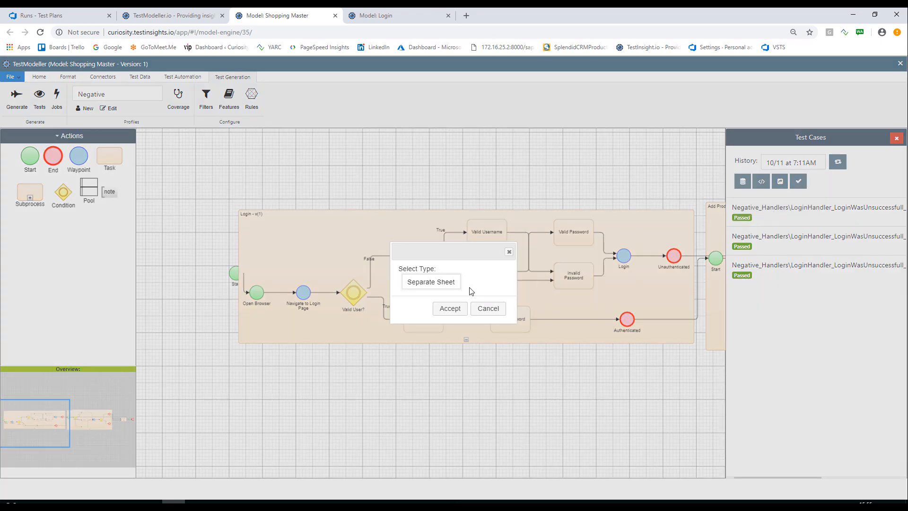
click(450, 287)
click(432, 319)
click(451, 312)
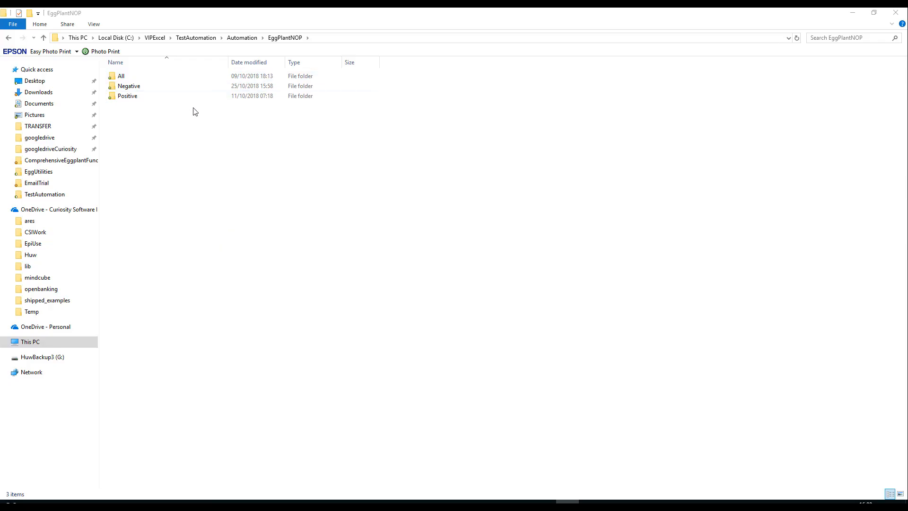
Open data-template.xlsx from the EggPlantNOP folder's Negative subfolder in Excel and show its data sheet.
click(122, 76)
click(128, 87)
double_click(135, 87)
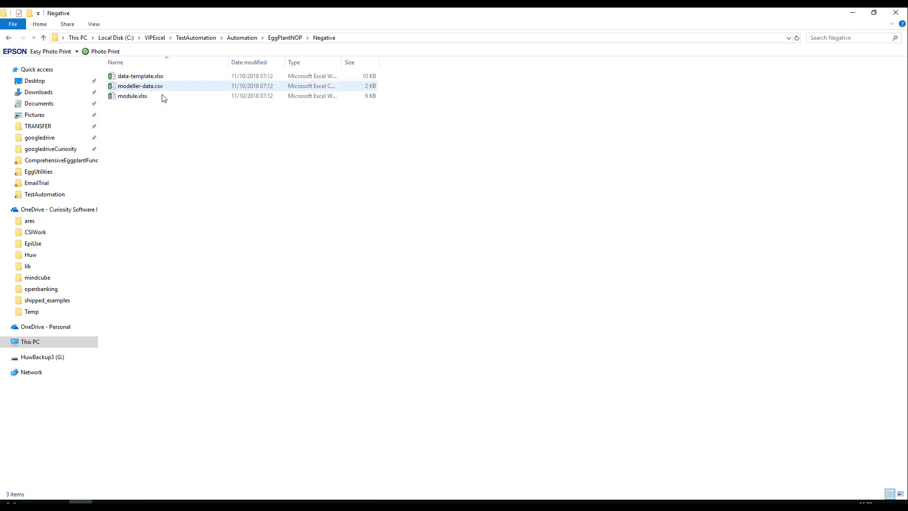
click(143, 79)
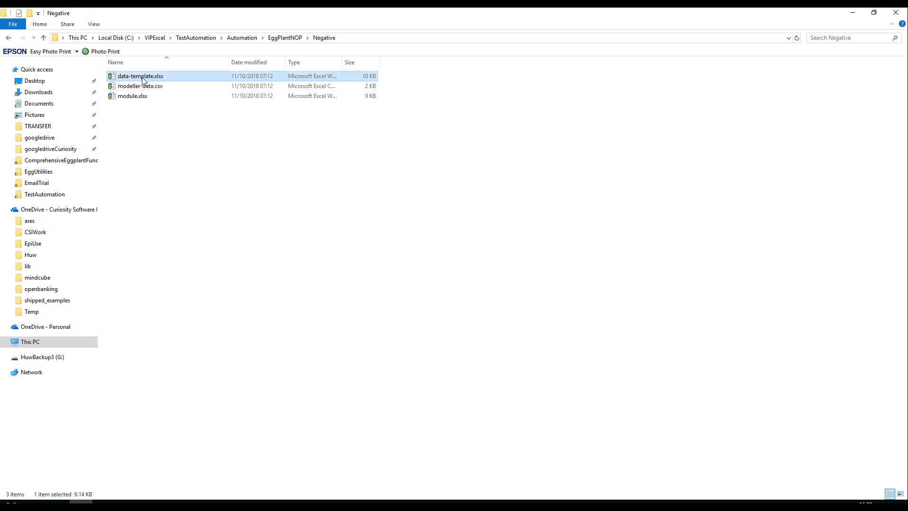
key(alt+Tab)
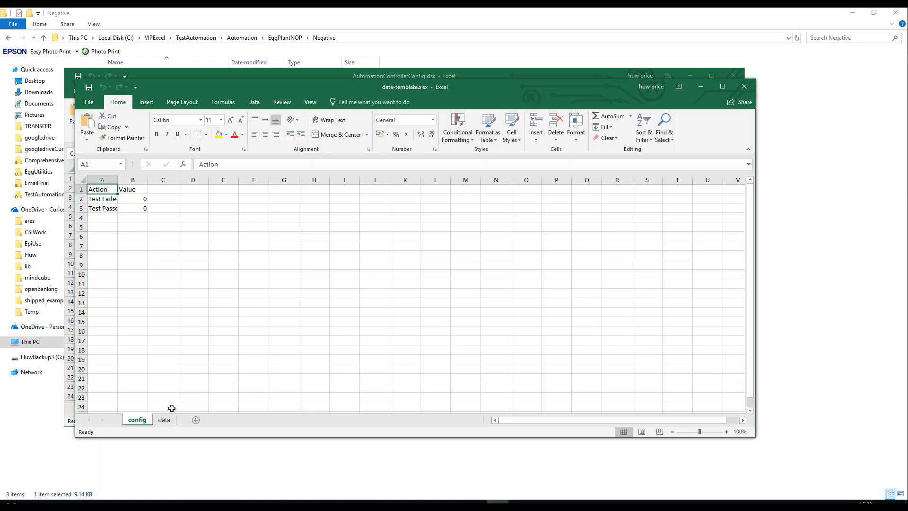
click(164, 420)
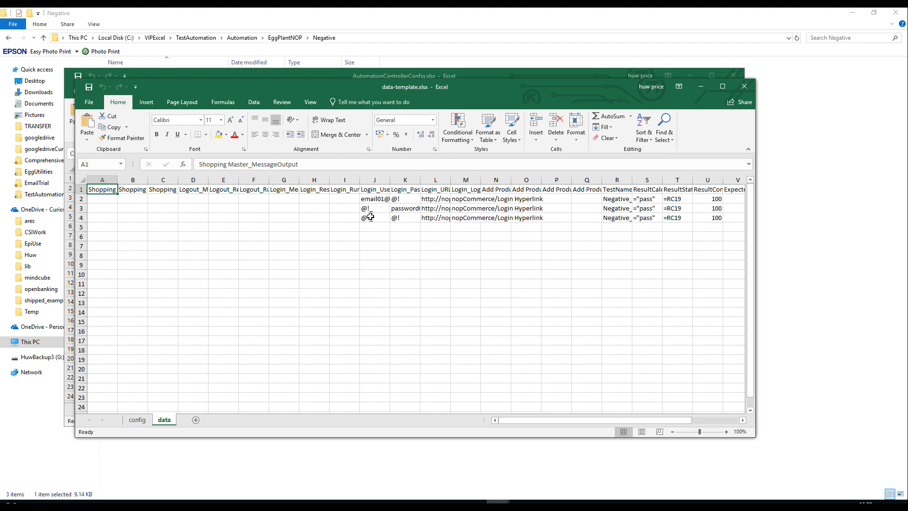
Browse the DataGen functions and enter the formula =DataGen.Hacker.Phrase() in cell J4 of the data sheet.
click(369, 217)
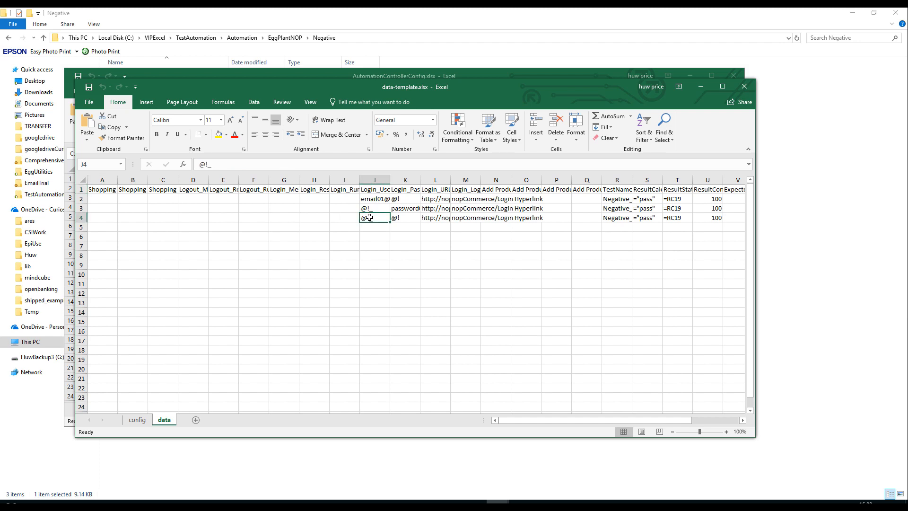
text(=data)
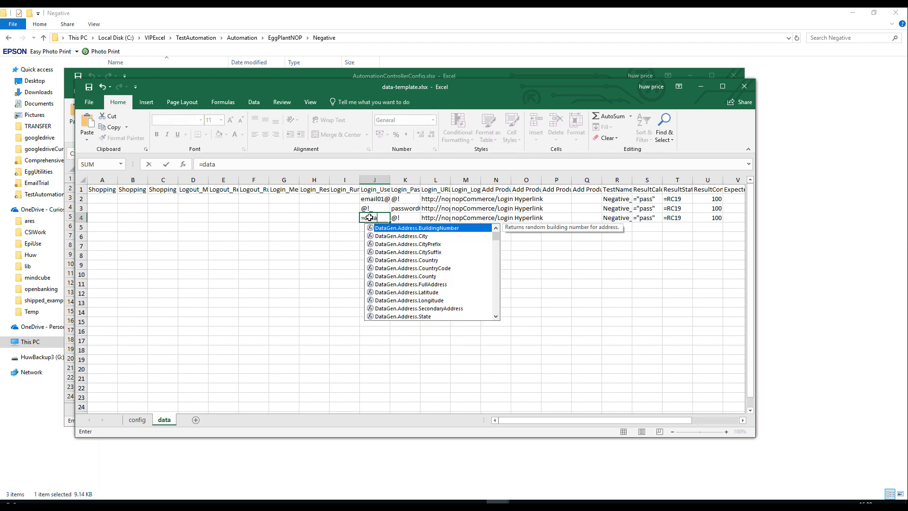
key(Down)
key(Down)
key(Down)
key(Down)
key(Down)
key(Down)
key(Down)
key(Down)
key(Down)
key(Down)
key(Down)
key(Down)
key(Down)
key(Down)
key(Down)
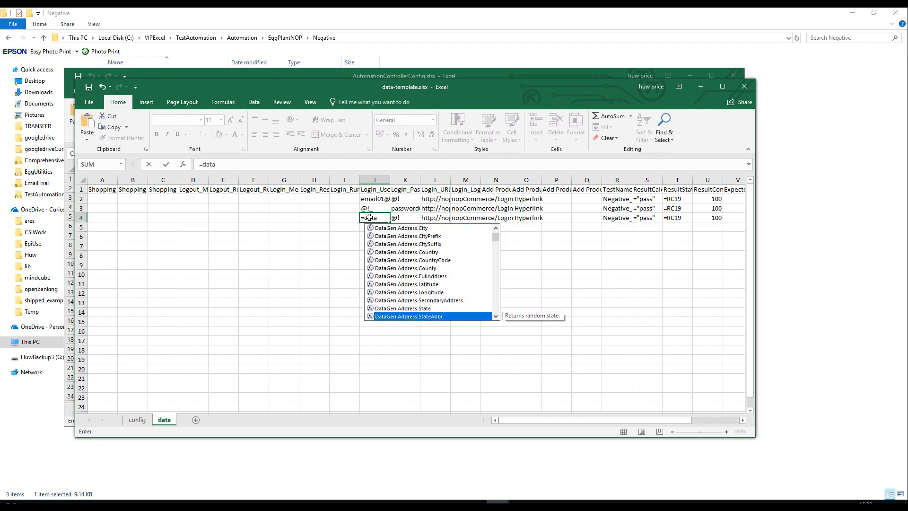
key(Down)
key(Down)
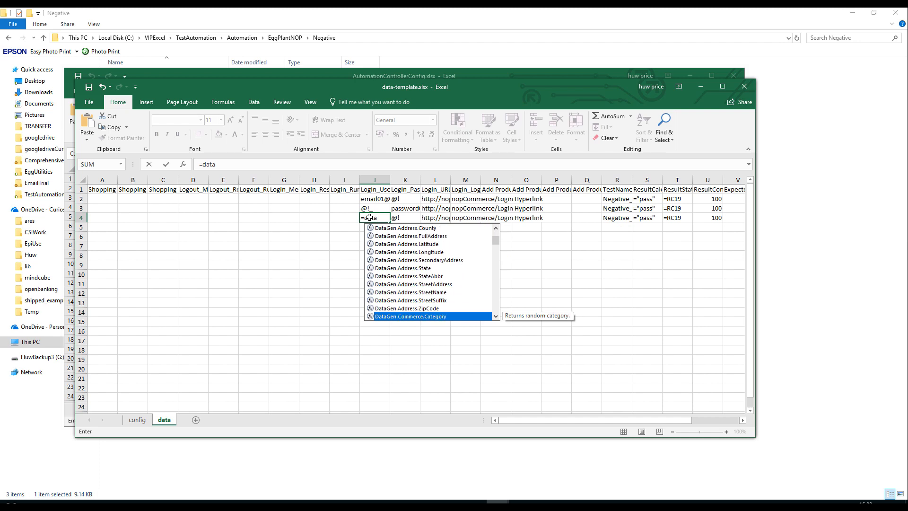
key(Down)
key(Down)
key(Down)
key(Down)
key(Down)
key(Down)
key(Down)
key(Down)
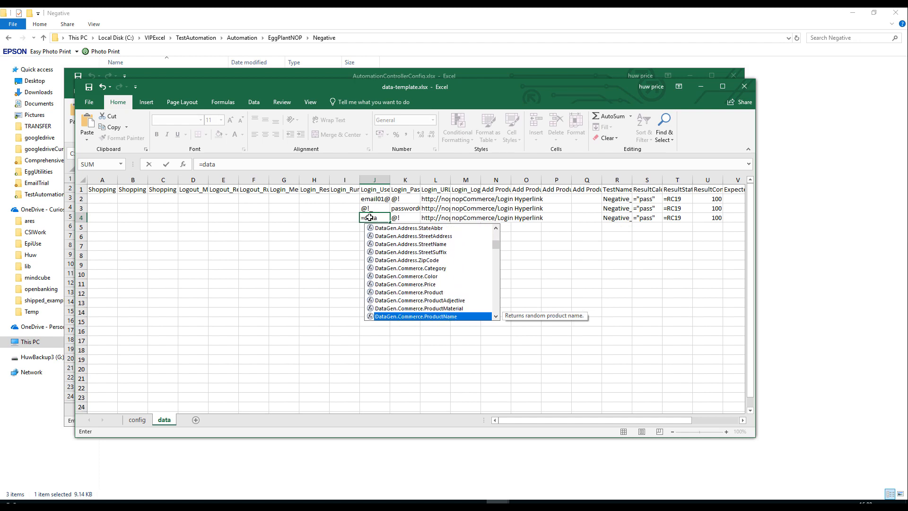
key(Down)
key(Down)
key(Down)
key(Down)
key(Down)
key(Down)
key(Down)
key(Down)
key(Down)
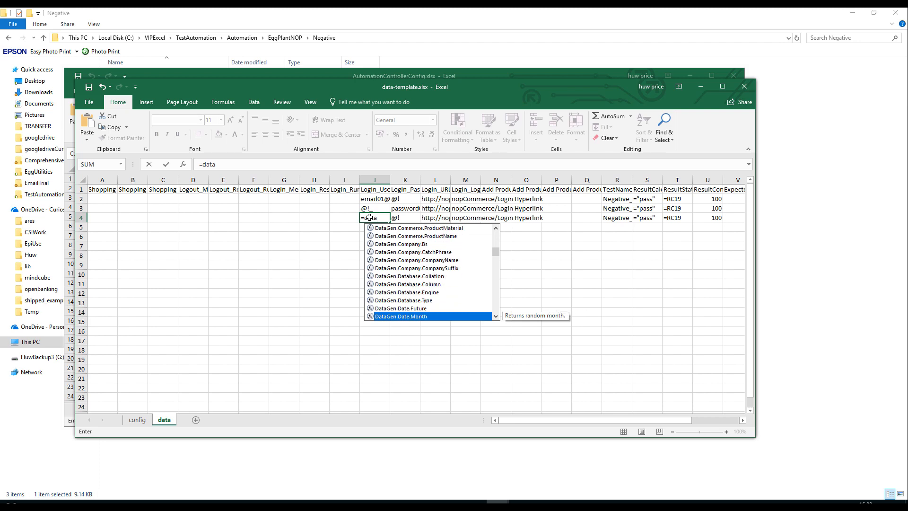
key(Down)
key(Down)
key(Down)
key(Down)
key(Down)
key(Down)
key(Down)
key(Down)
key(Down)
key(Down)
key(Down)
key(Down)
key(Down)
key(Down)
key(Down)
key(Down)
key(Down)
key(Down)
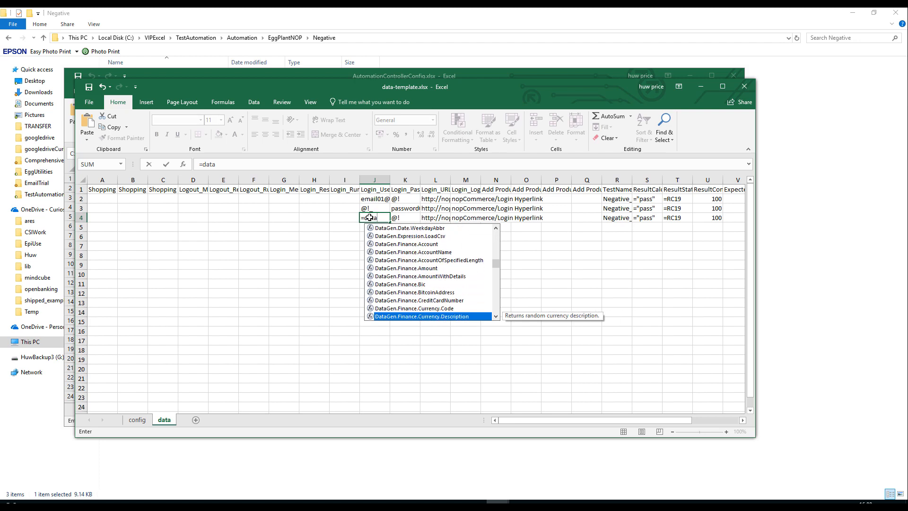
key(Down)
key(Down)
key(Down)
key(Down)
key(Down)
key(Down)
key(Down)
key(Down)
key(Down)
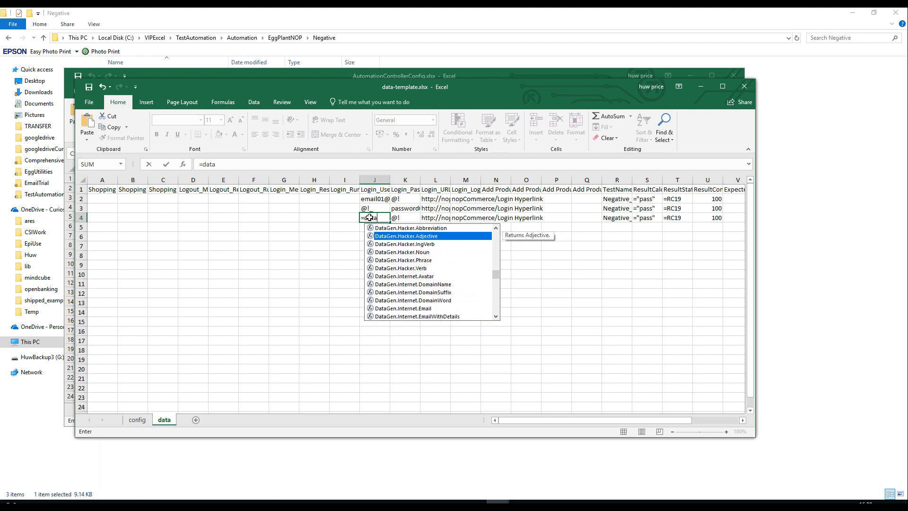
key(Down)
key(Down)
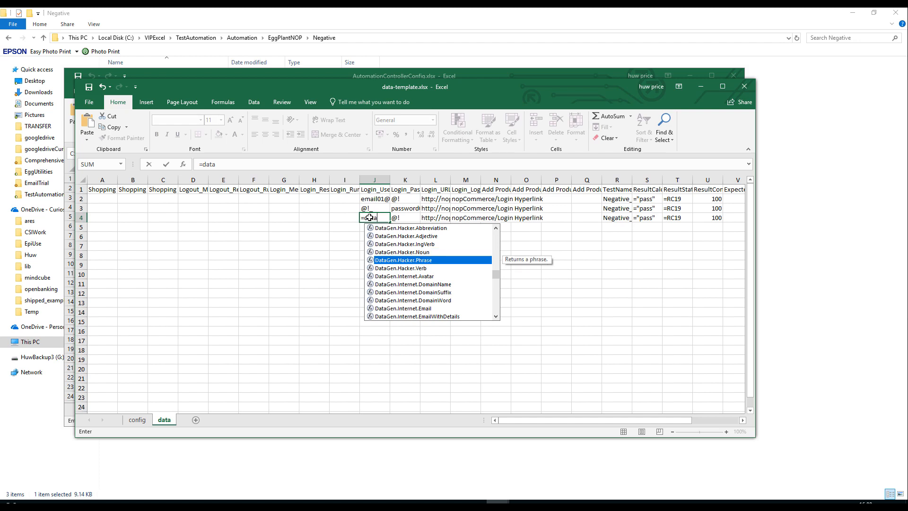
key(Tab)
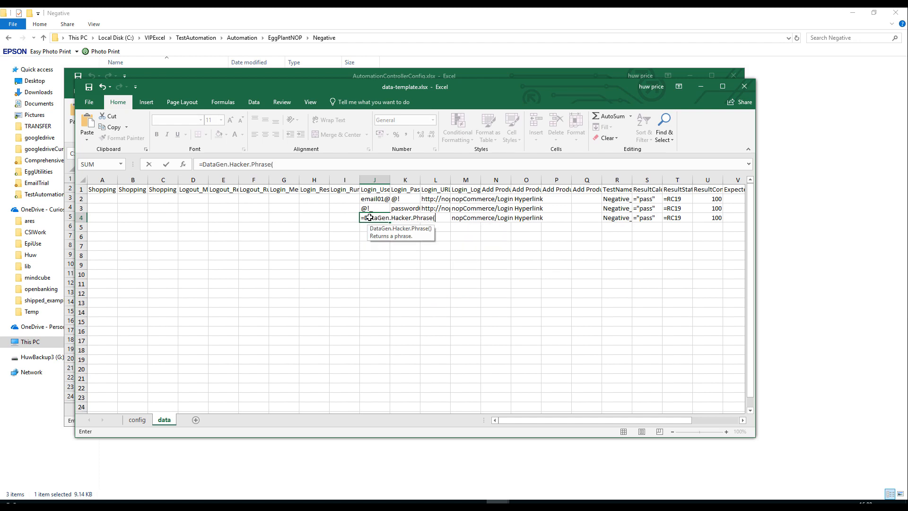
text())
key(ctrl+Return)
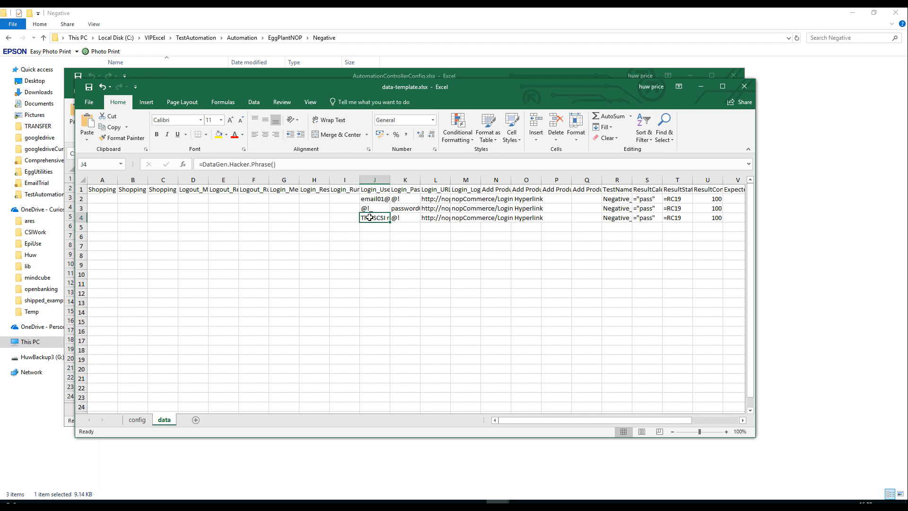
Close data-template.xlsx without saving its changes.
key(Left)
key(Left)
key(Left)
key(Left)
key(Left)
key(Left)
key(Left)
key(Left)
key(Left)
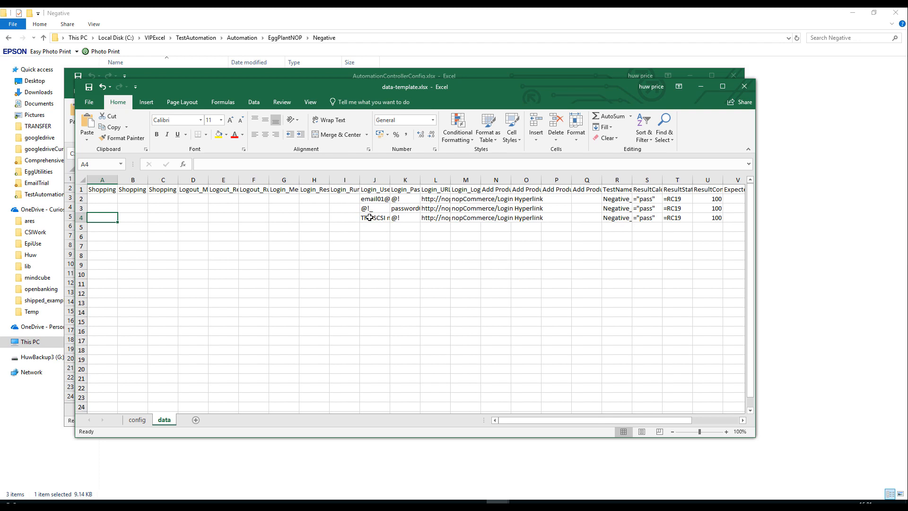
key(Right)
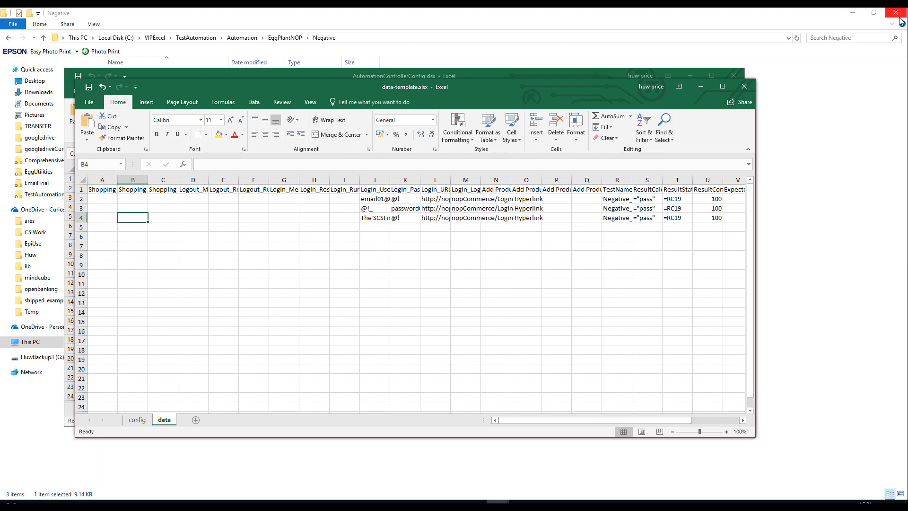
click(743, 87)
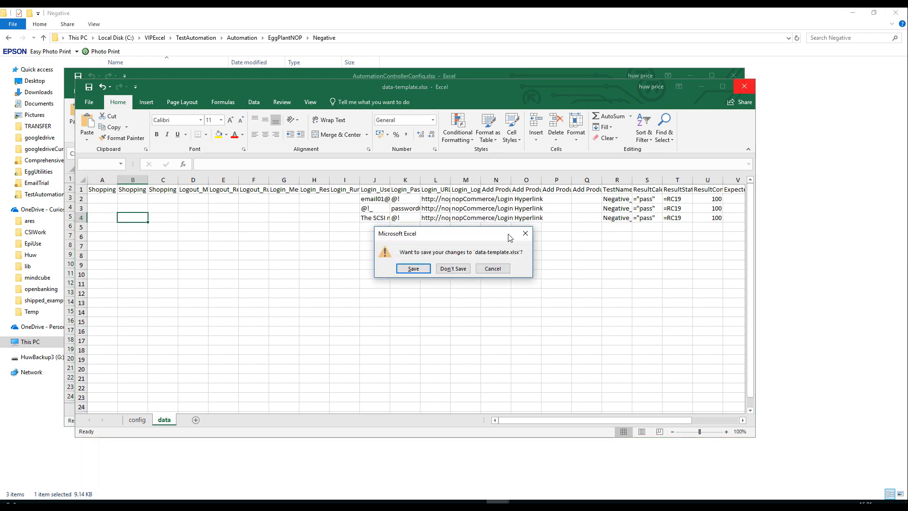
click(467, 270)
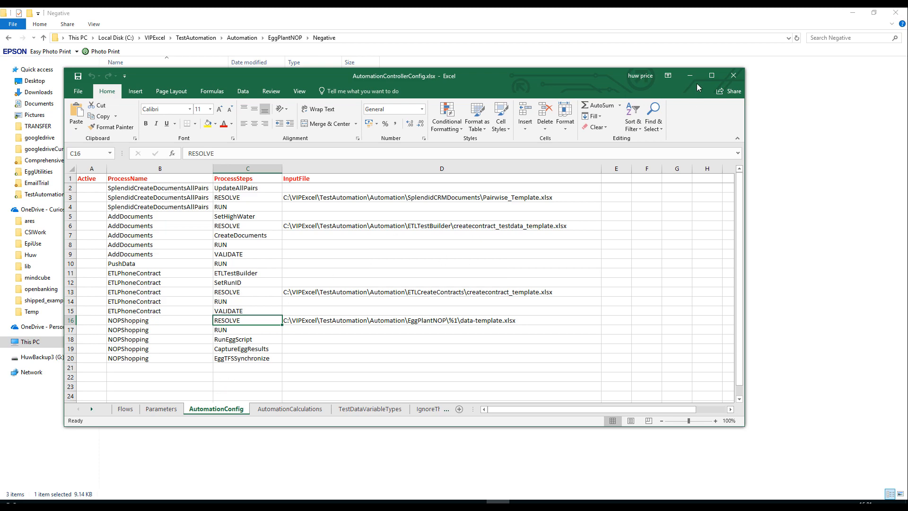
Maximize AutomationControllerConfig.xlsx and examine the NOPShopping process entries in rows 16 to 20 of the AutomationConfig sheet.
click(711, 76)
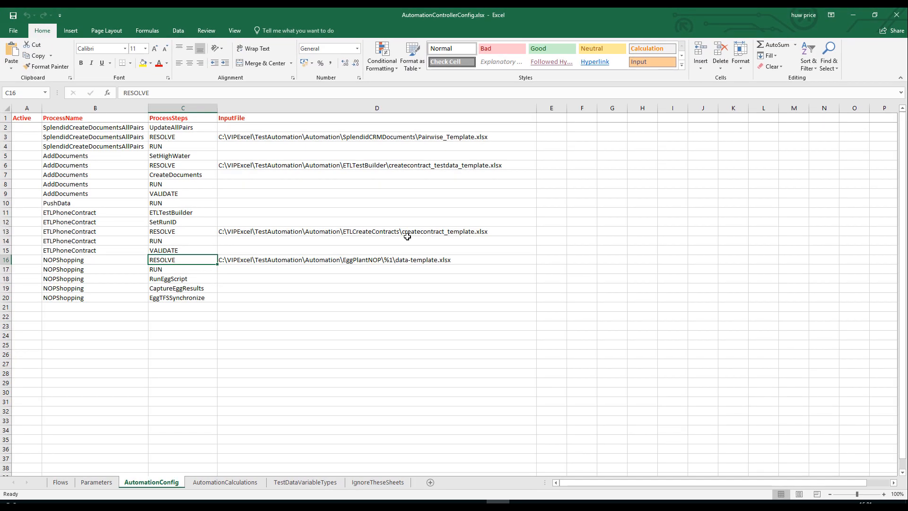
click(80, 261)
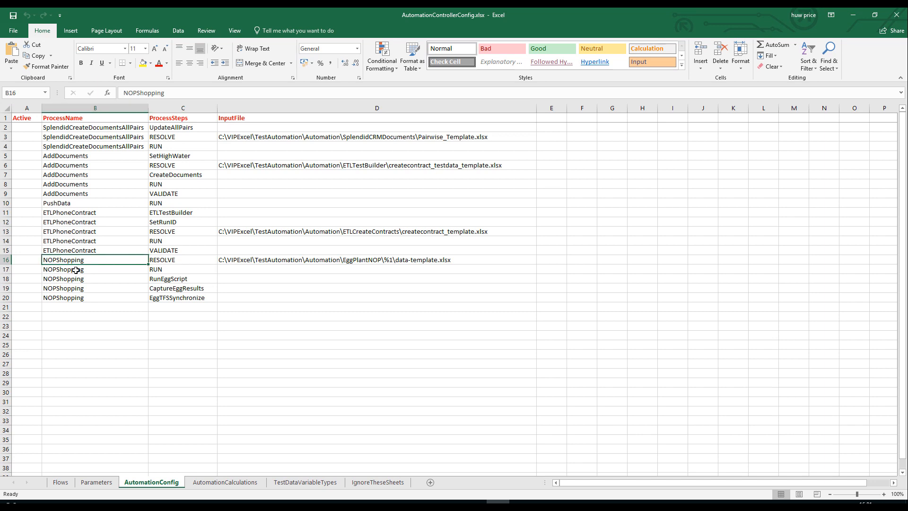
click(80, 269)
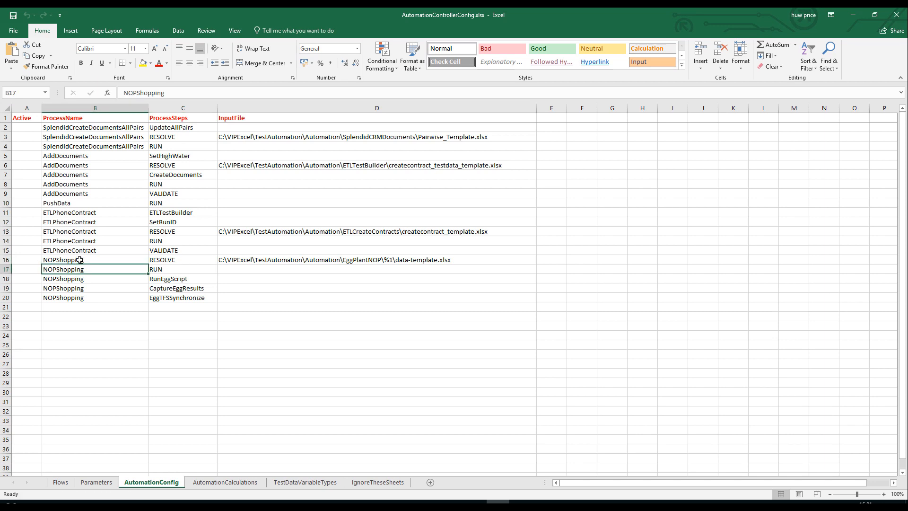
click(80, 261)
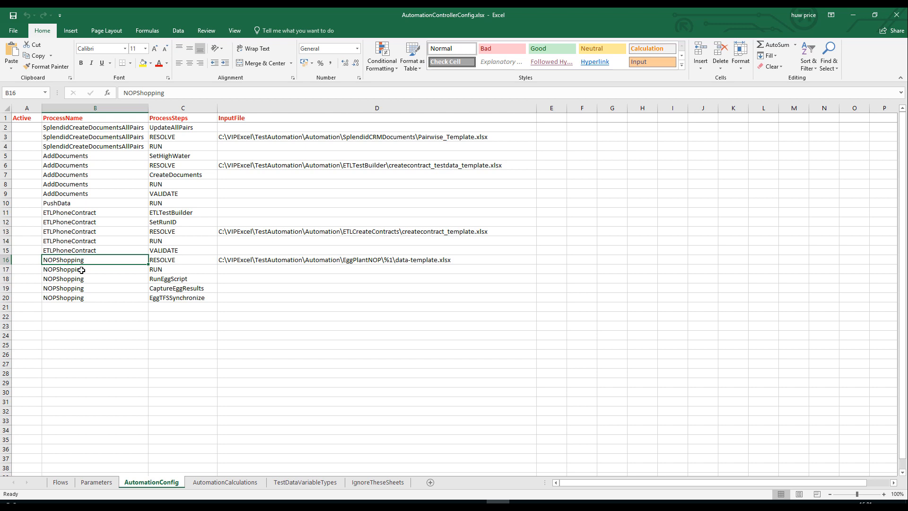
click(82, 270)
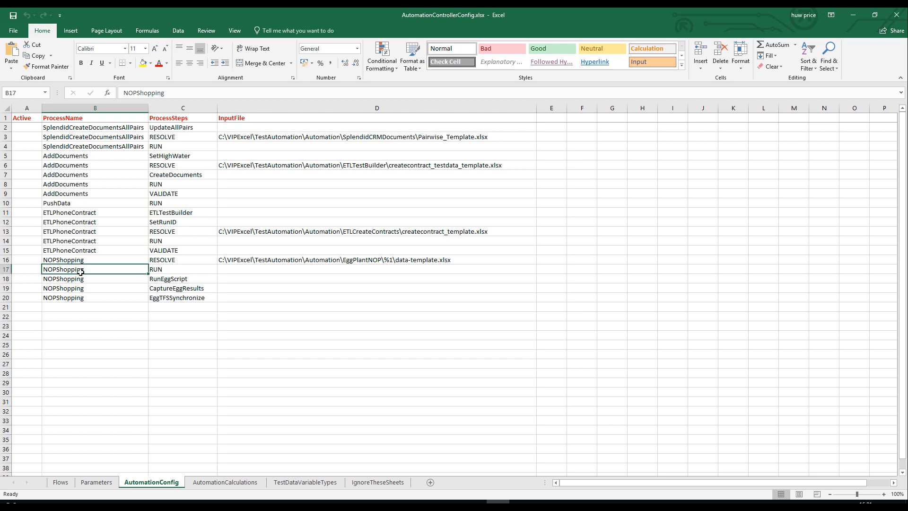
click(77, 279)
click(82, 290)
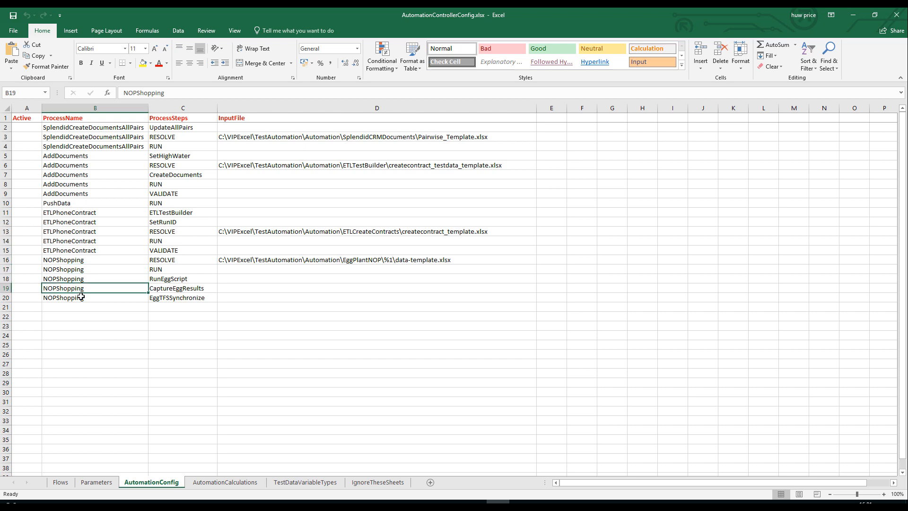
click(81, 298)
click(80, 288)
click(79, 279)
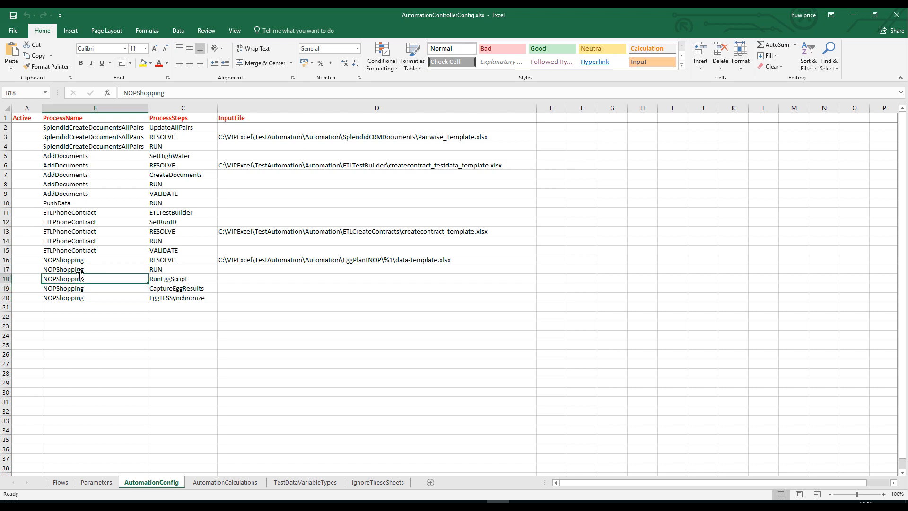
click(81, 270)
click(83, 261)
Go through the NOPShopping process steps in order, from RESOLVE and RUN through RunEggScript and CaptureEggResults to EggTFSSynchronize.
click(162, 263)
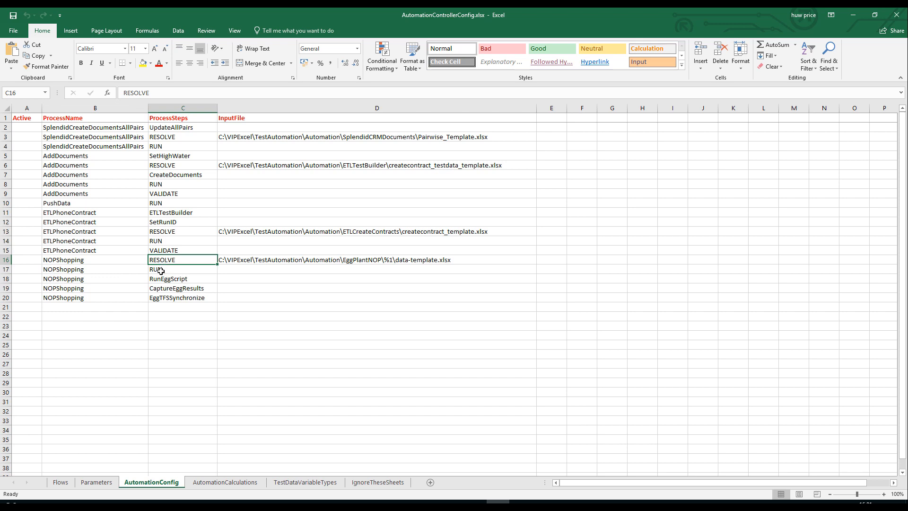
click(160, 271)
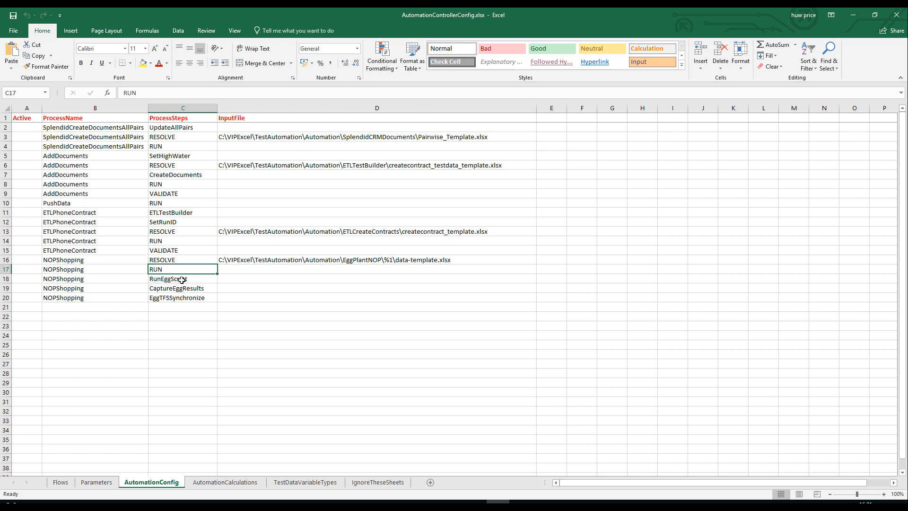
click(181, 281)
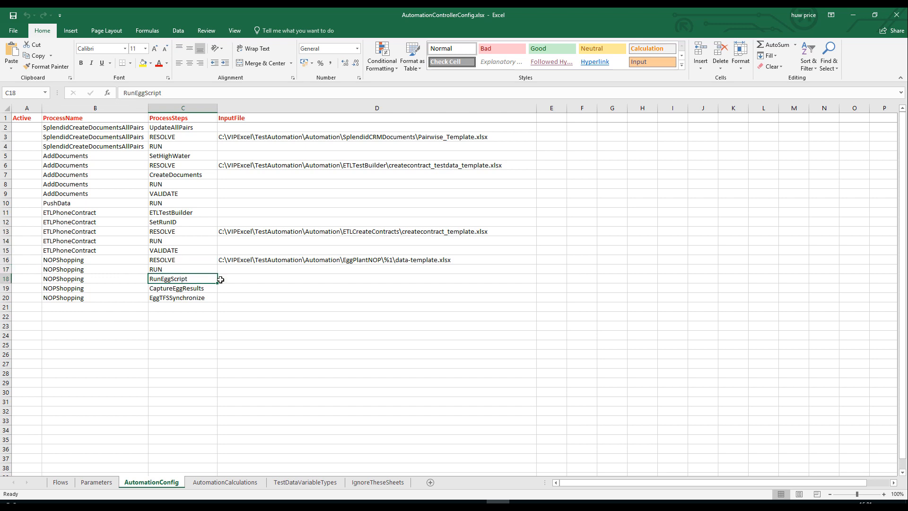
click(182, 291)
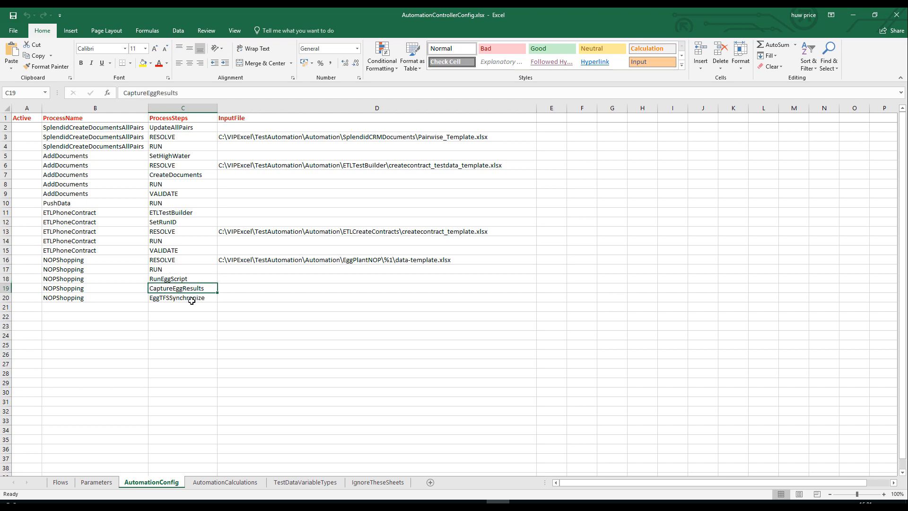
click(191, 299)
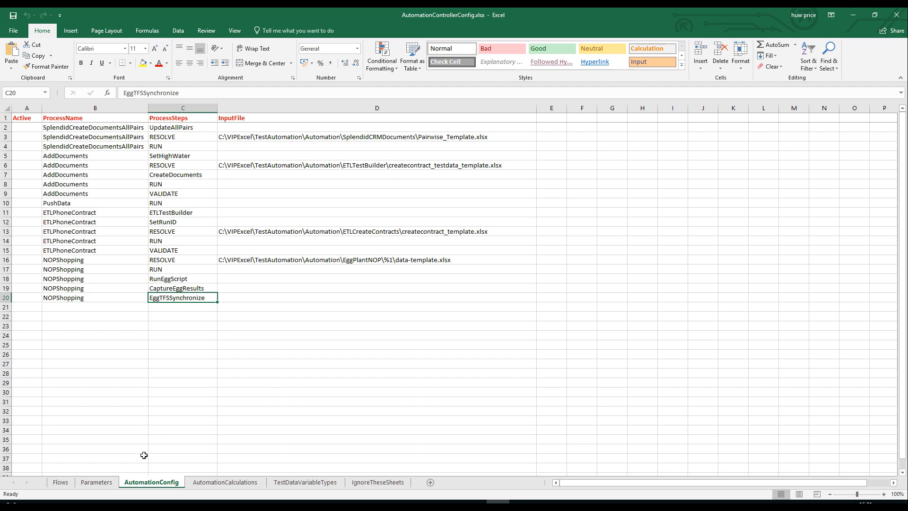
Show the Flows sheet and inspect the flow location of the EggTFSSynchronize process.
click(62, 482)
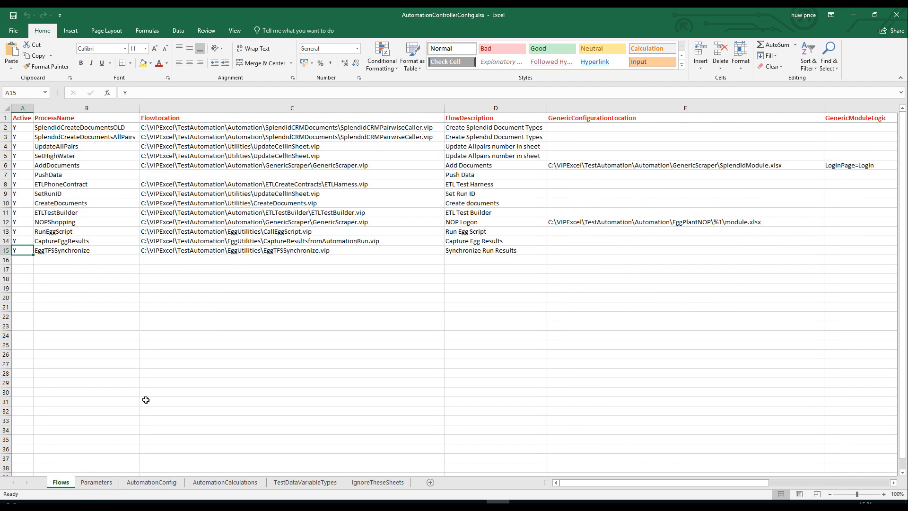
click(75, 249)
click(218, 251)
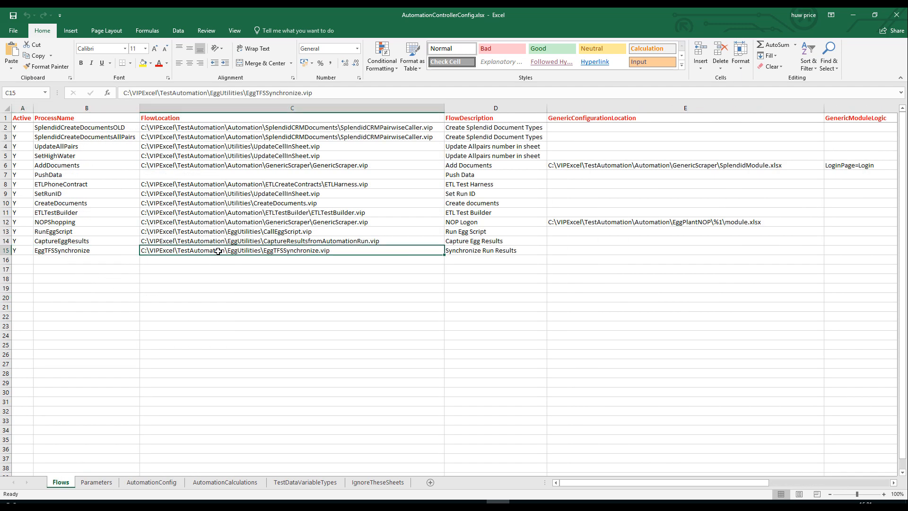
Return to the AutomationConfig sheet and review the RunEggScript, CaptureEggResults and EggTFSSynchronize steps of NOPShopping.
click(139, 483)
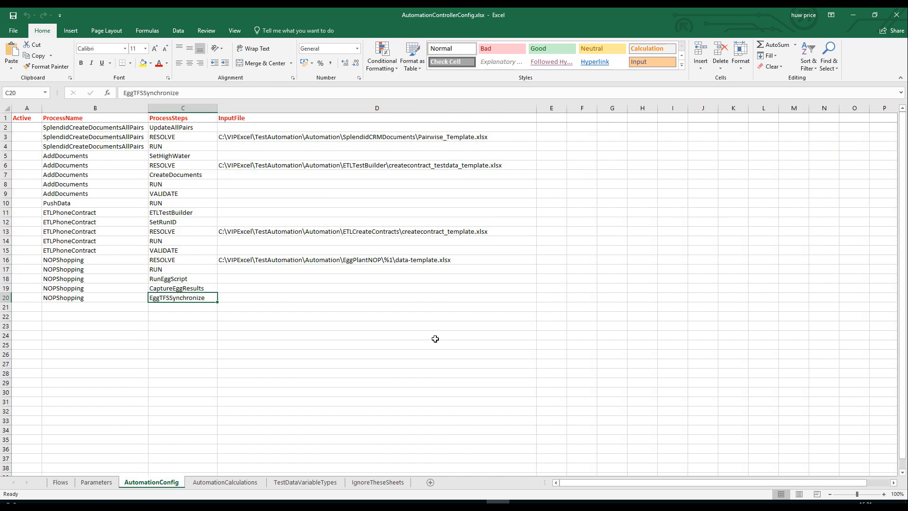
click(186, 288)
click(182, 279)
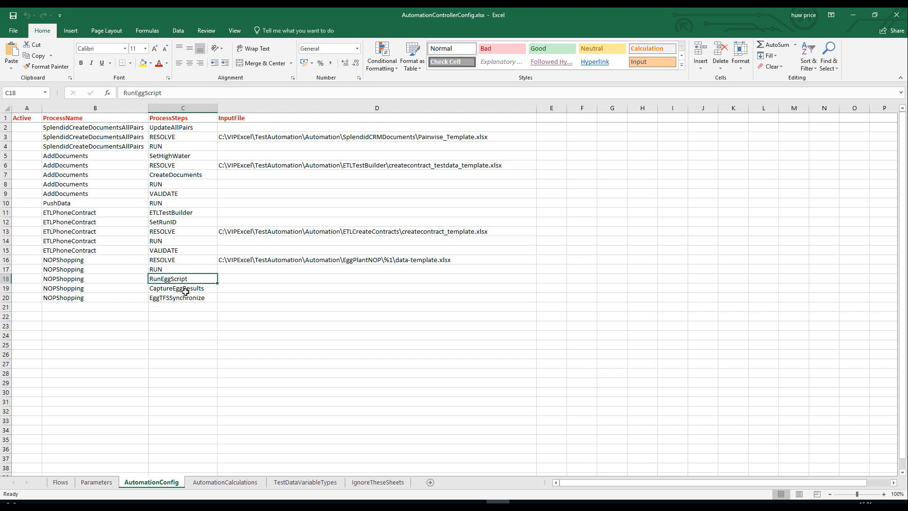
click(185, 291)
click(185, 297)
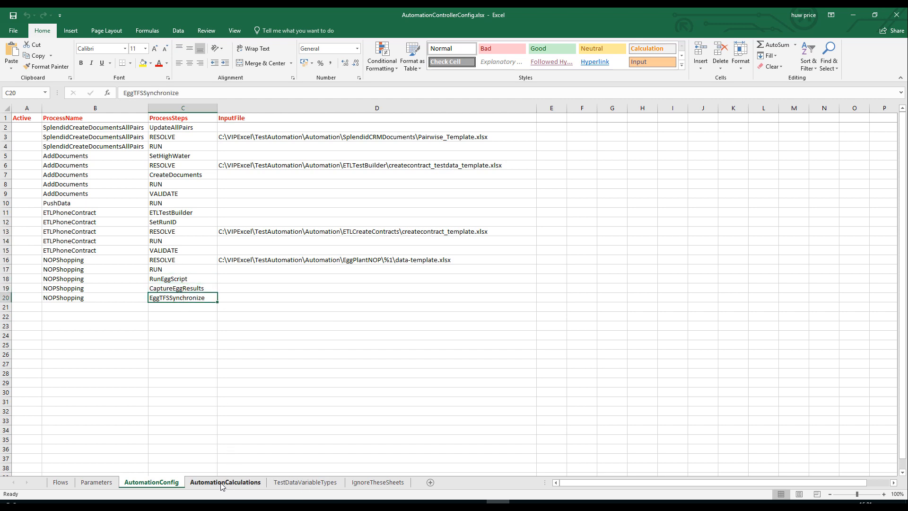
View the Parameters sheet, and return to AutomationConfig to review NOPShopping's steps upward from CaptureEggResults to RUN.
click(97, 483)
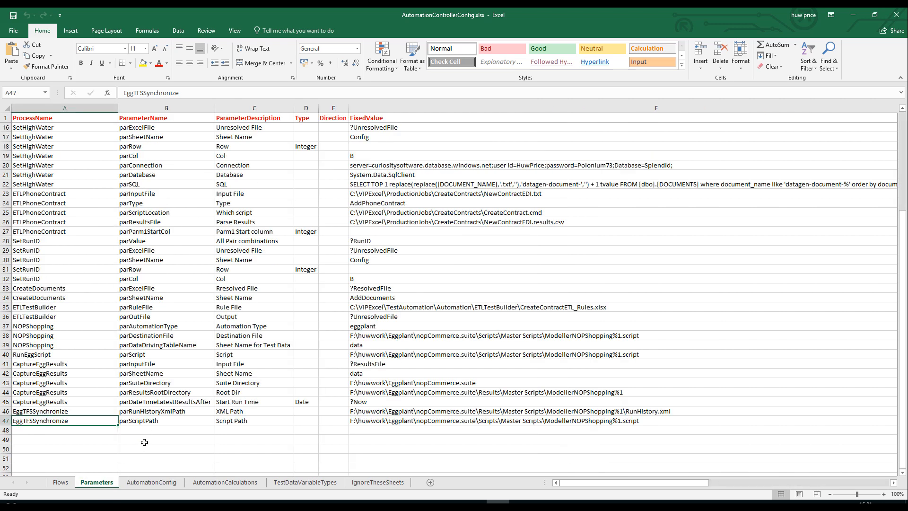
click(159, 484)
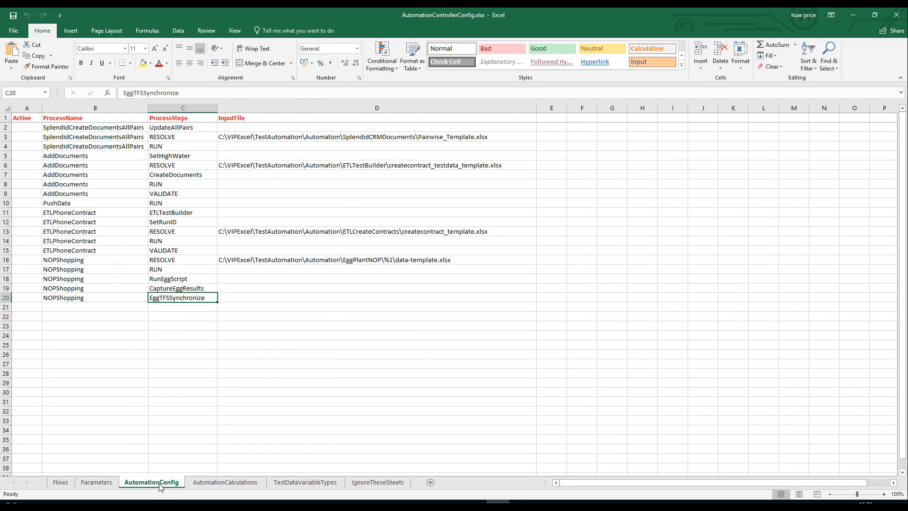
click(170, 288)
click(172, 278)
click(170, 270)
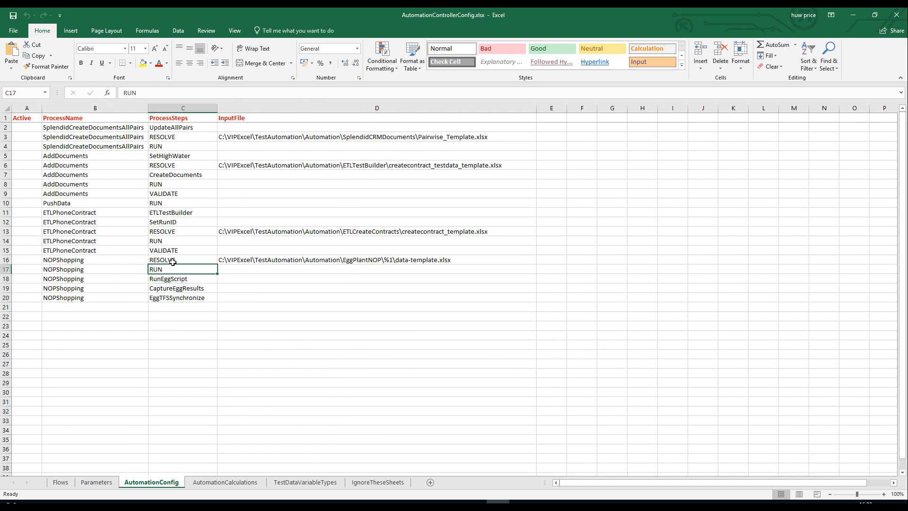
Go through NOPShopping's process steps once more, from RESOLVE and RUN down to EggTFSSynchronize.
click(173, 260)
click(167, 270)
click(180, 280)
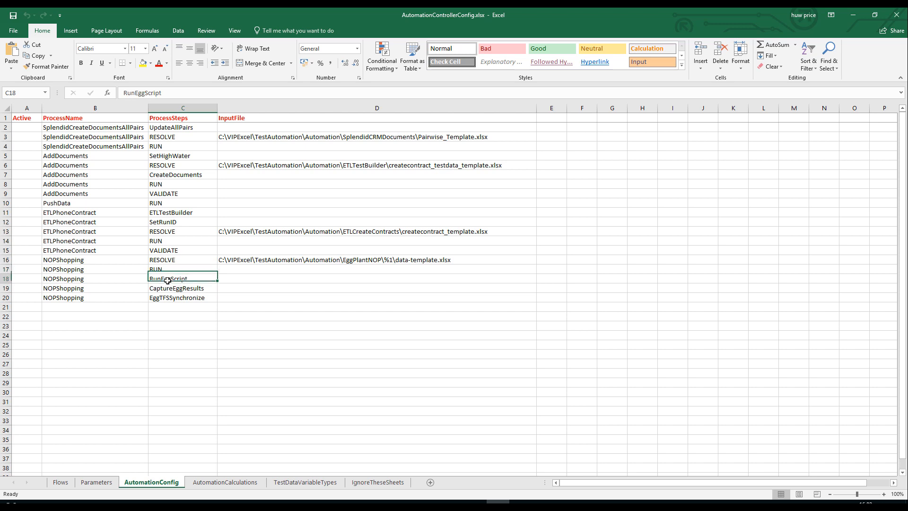
click(186, 288)
click(176, 298)
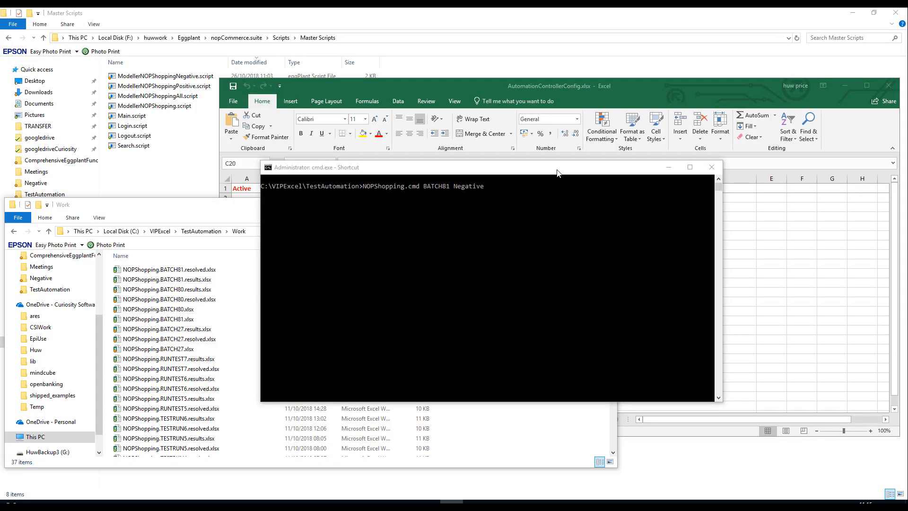
Bring the AutomationControllerConfig workbook forward, check the CaptureEggResults step of NOPShopping, and minimize the workbook.
click(520, 241)
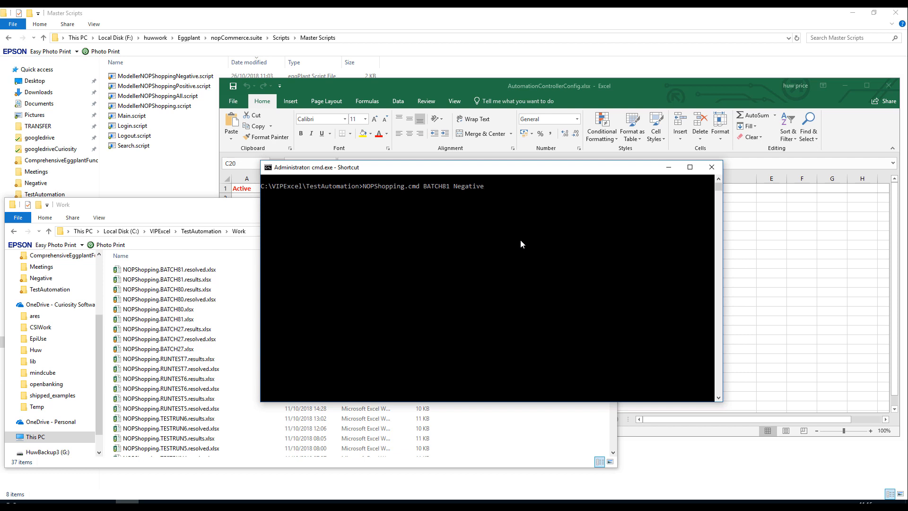
click(552, 79)
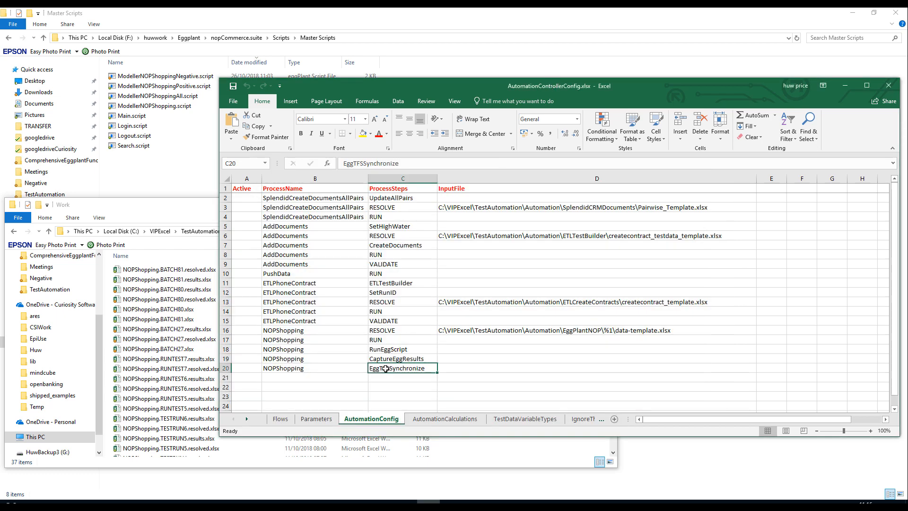
click(406, 361)
click(846, 87)
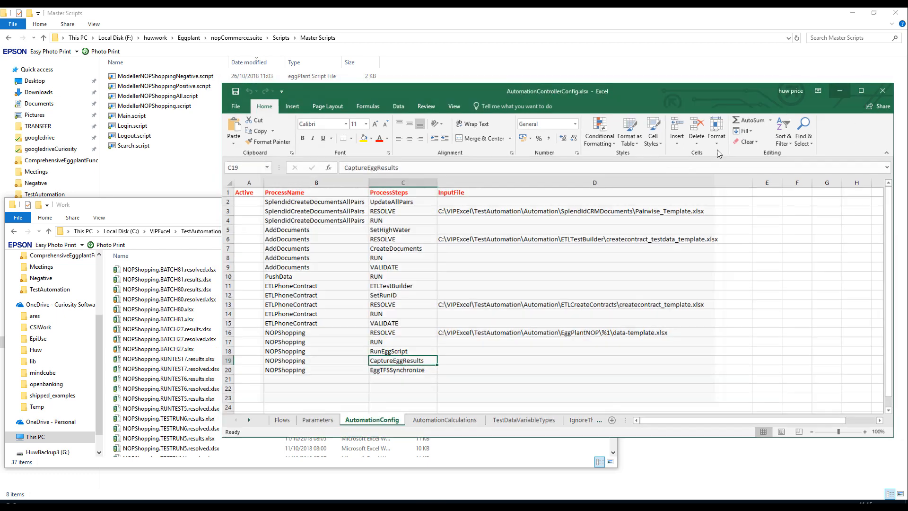
Run the command "NOPShopping.cmd BATCH81 Negative" in the TestAutomation command prompt.
click(558, 219)
key(Return)
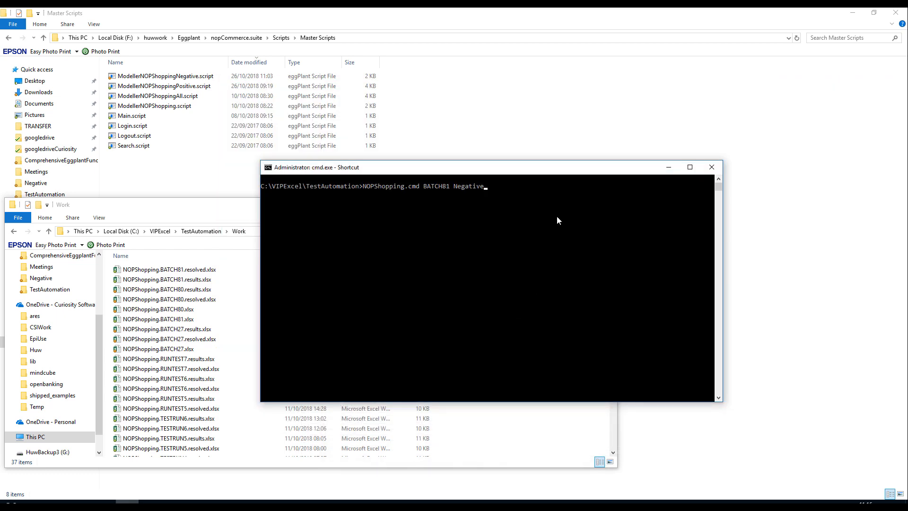
key(Return)
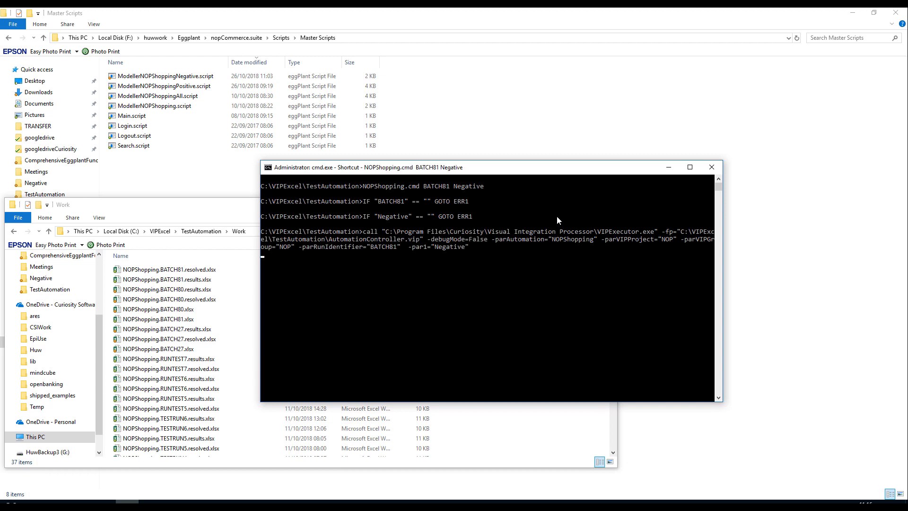
Look through the BATCH80 and BATCH81 resolved and results files in the Work folder, and check the NOPShopping run's console output.
click(245, 213)
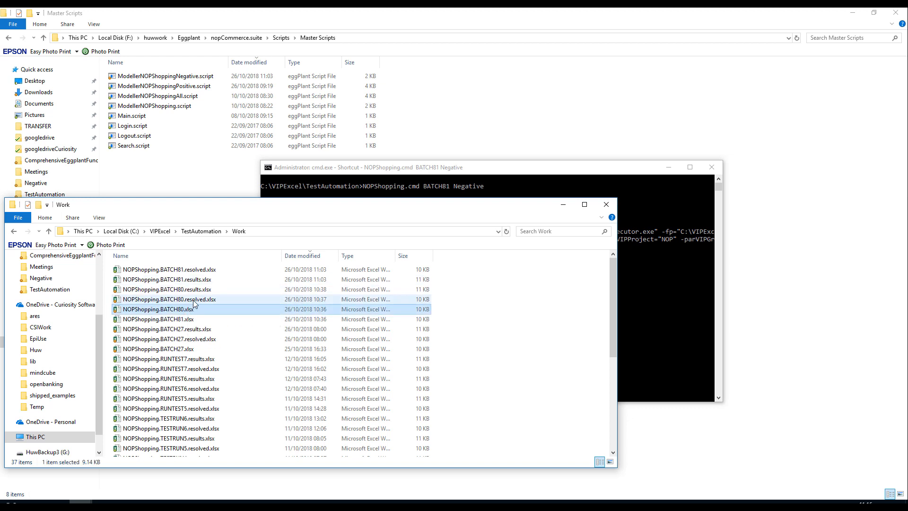
click(193, 300)
click(198, 290)
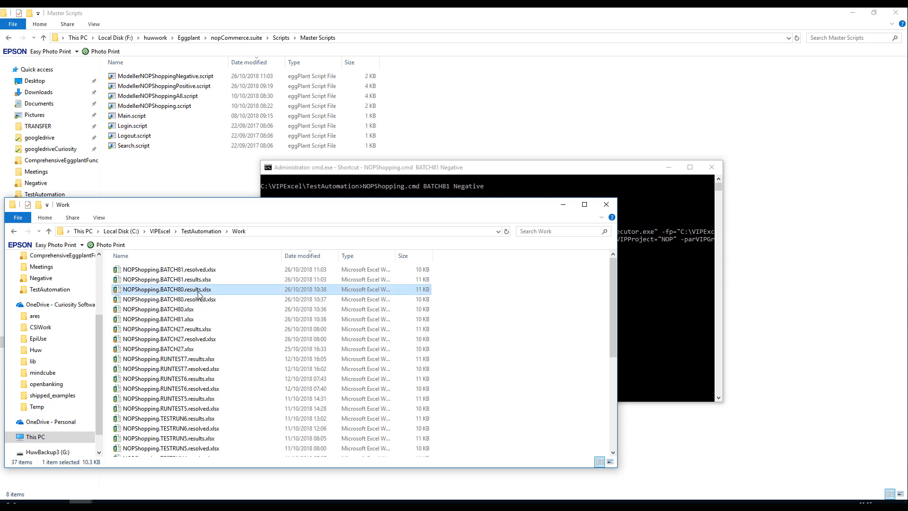
click(204, 279)
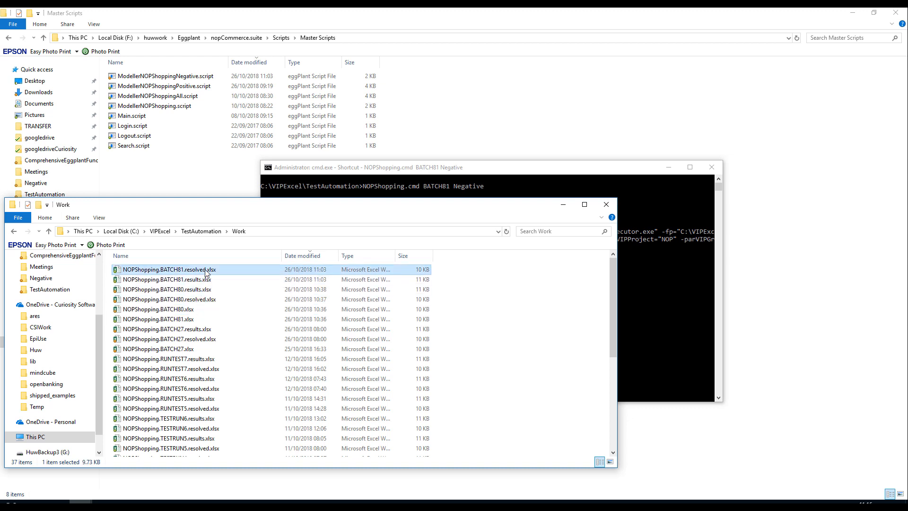
click(199, 300)
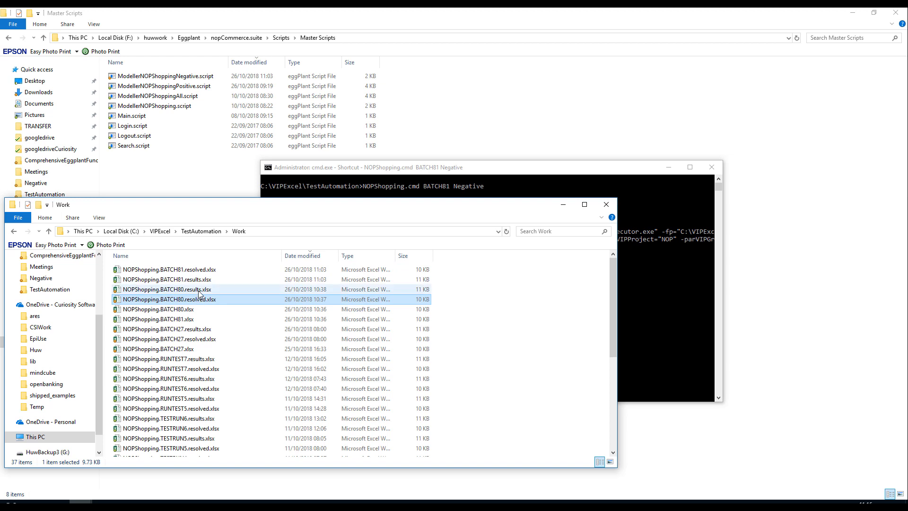
click(204, 279)
click(206, 300)
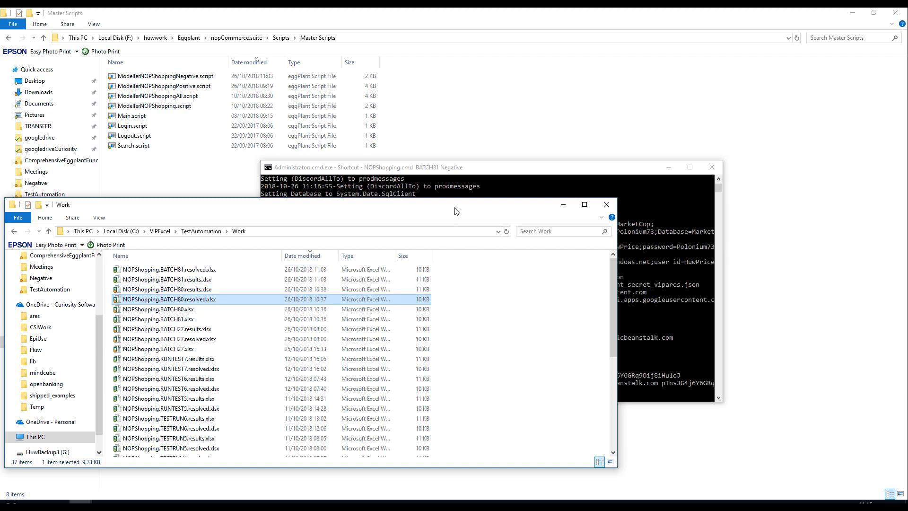
click(676, 270)
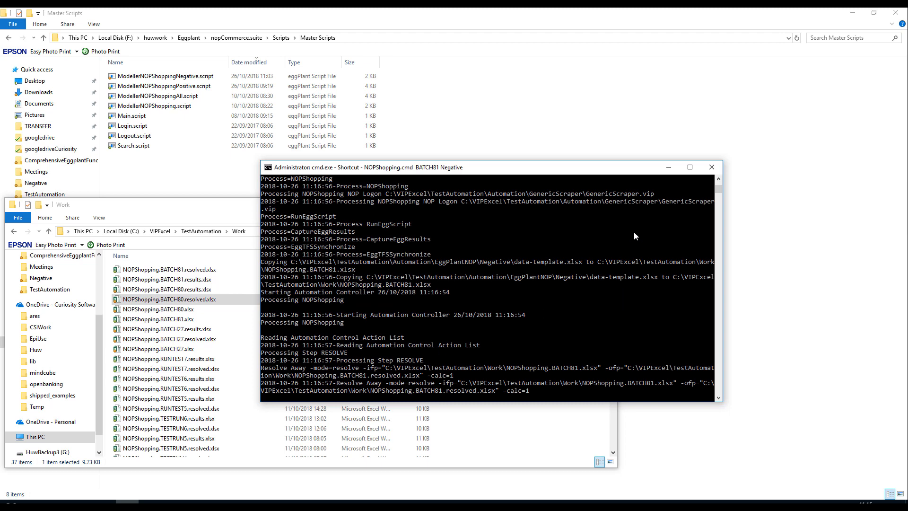
click(669, 166)
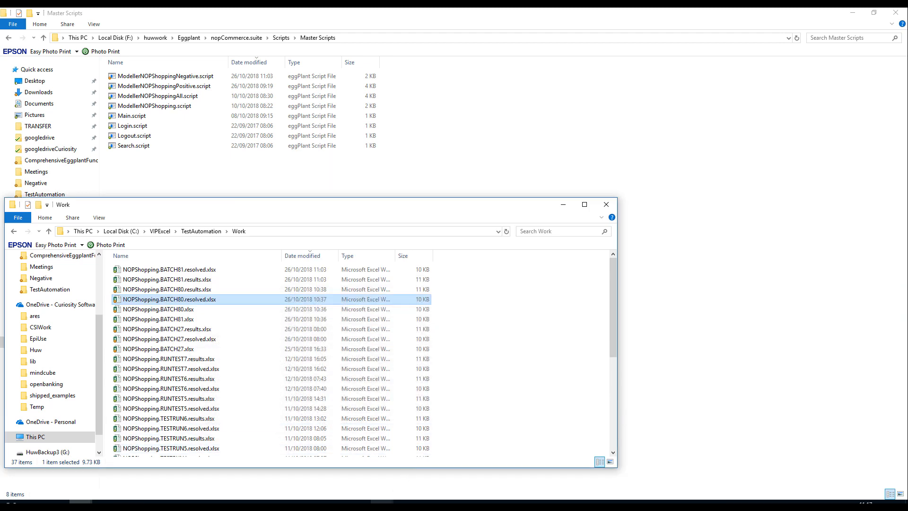
Switch to the eggPlant suite, review the test cases and first test case ID in ModellerNOPShoppingNegative, and show the script's last run log.
mouse_move(382, 500)
click(402, 472)
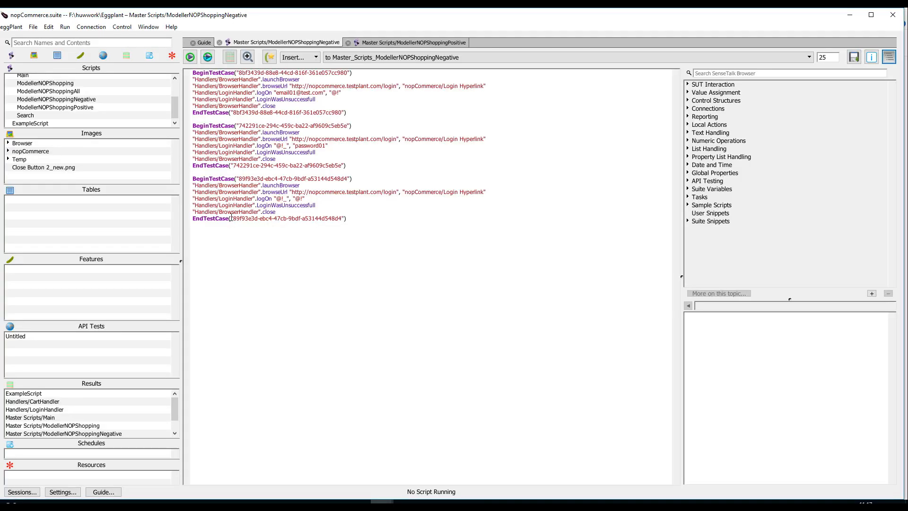
drag(192, 74, 351, 220)
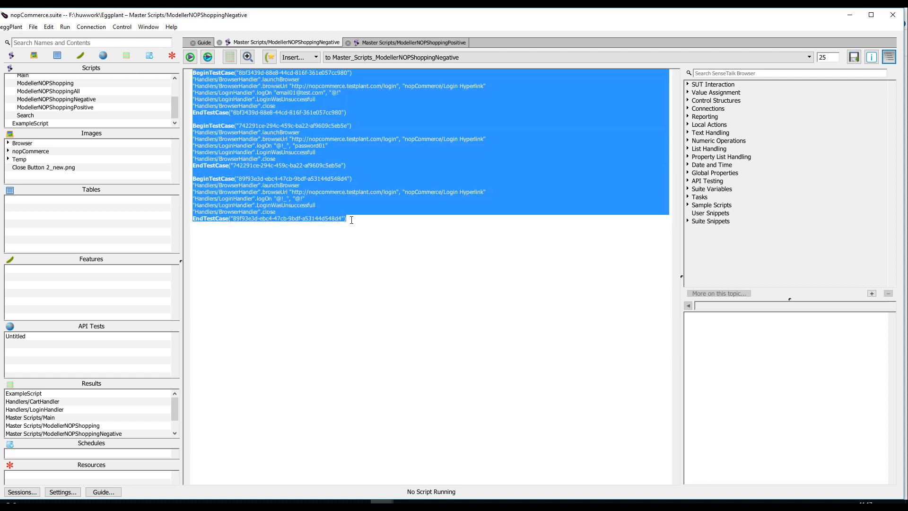
click(450, 277)
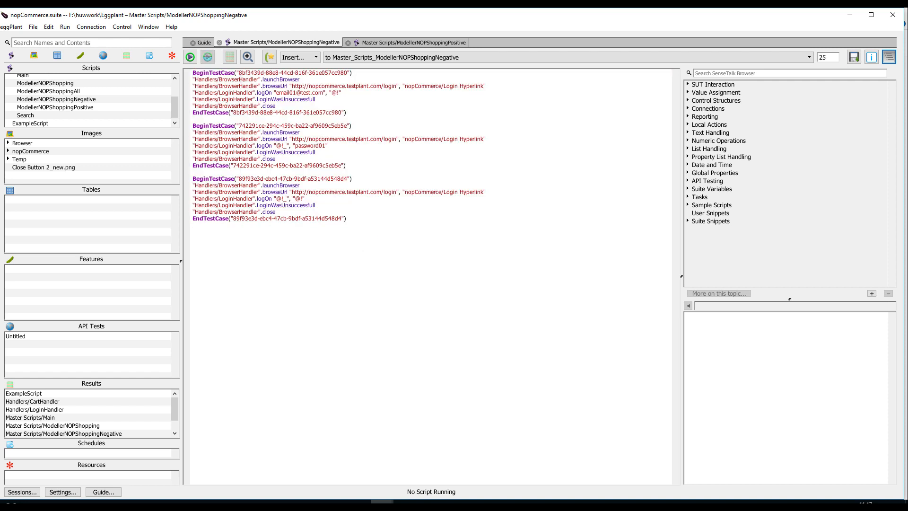
drag(240, 74, 315, 74)
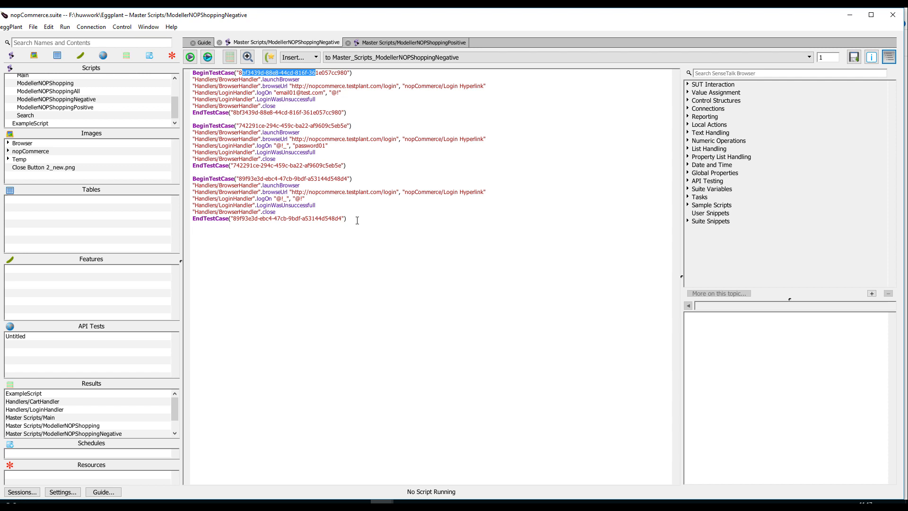
click(333, 229)
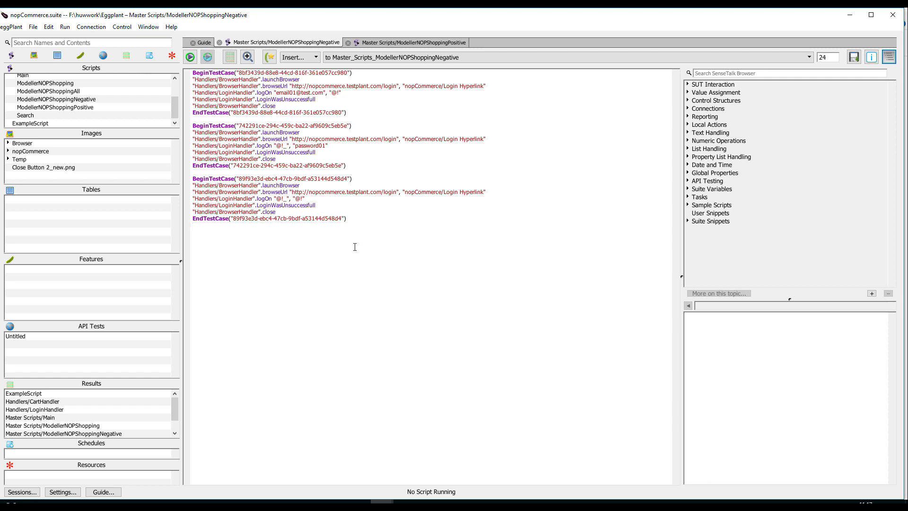
mouse_move(382, 501)
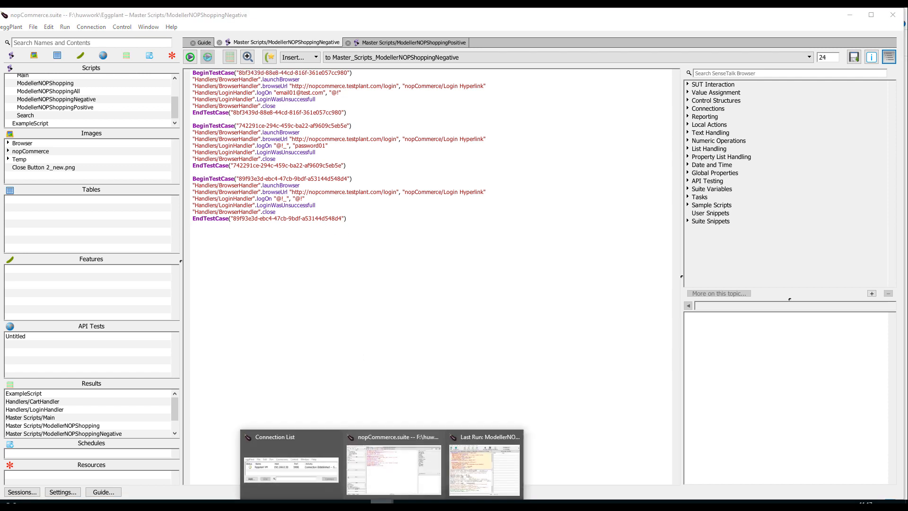
click(470, 467)
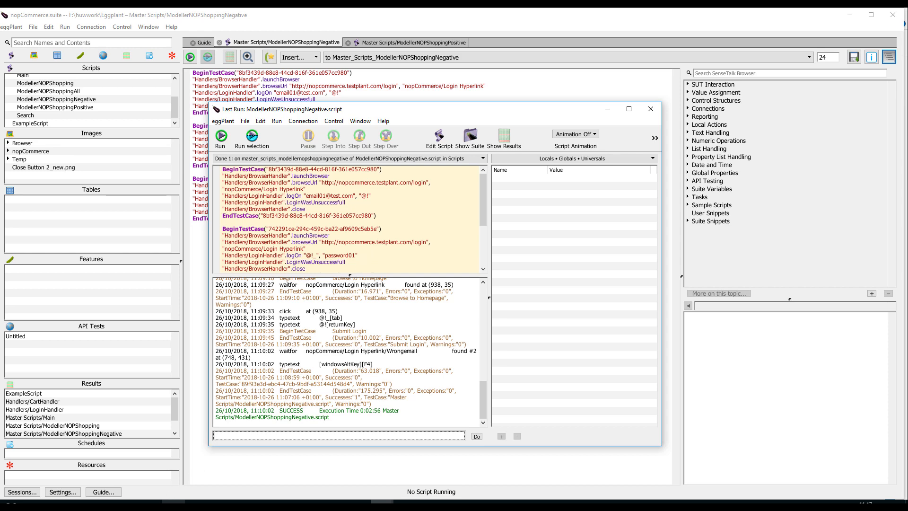
Switch to TestModeller in the browser, open the Shopping Master model, and expand its Login and Add Product subprocesses.
click(173, 501)
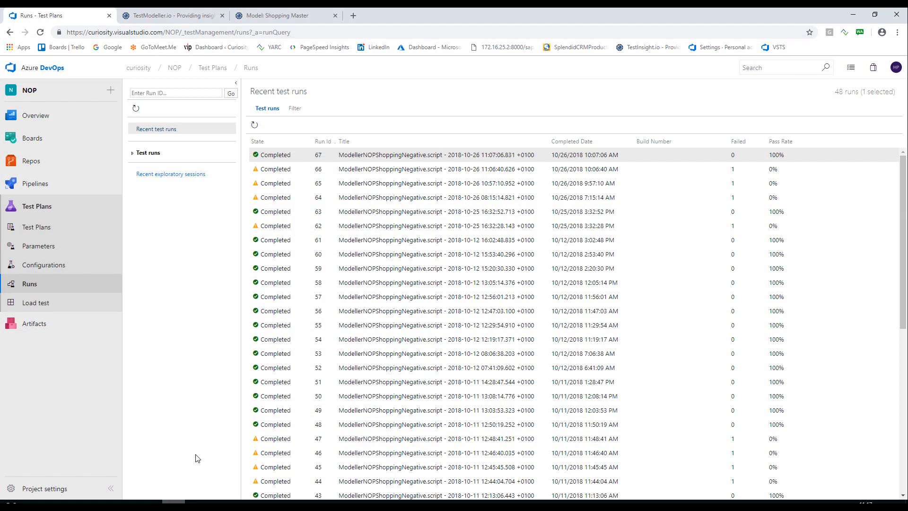
click(163, 18)
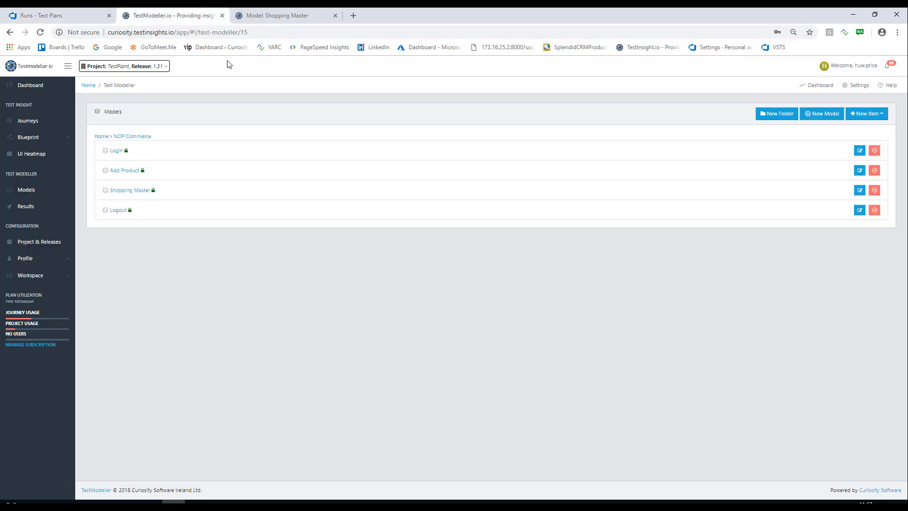
click(127, 190)
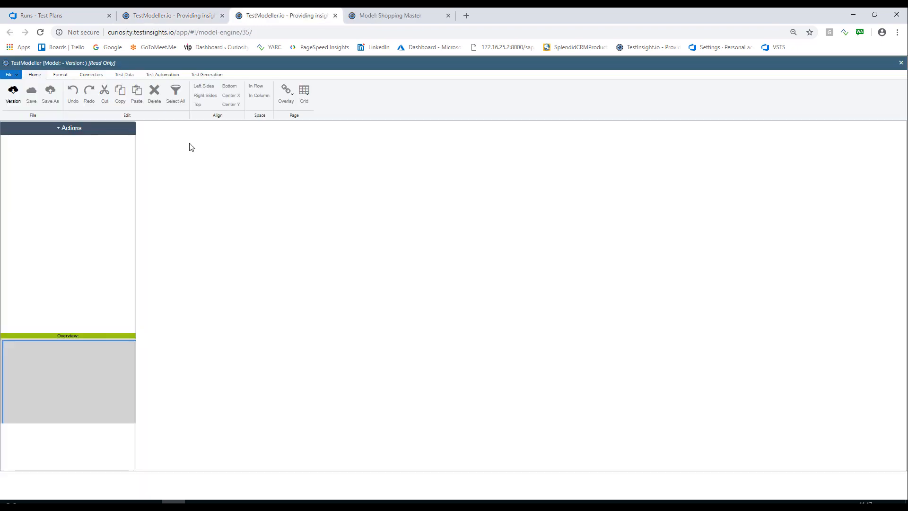
click(207, 75)
click(432, 228)
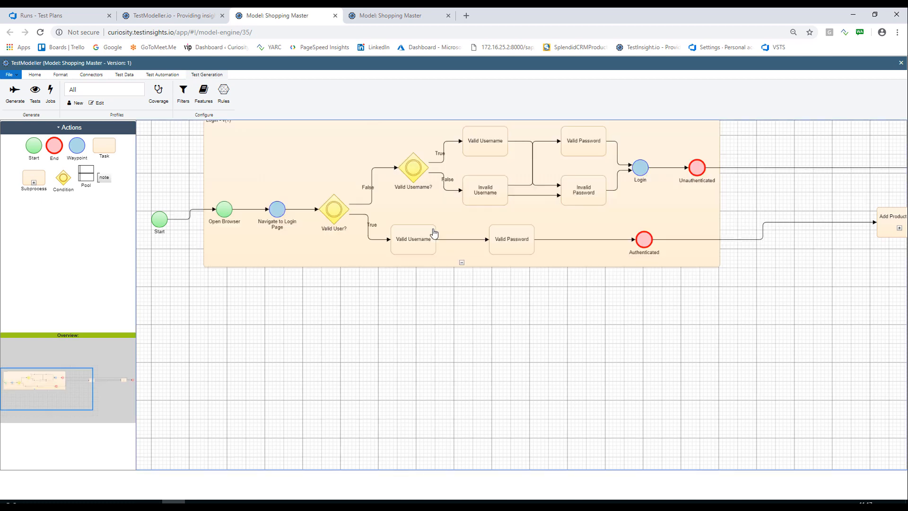
click(899, 229)
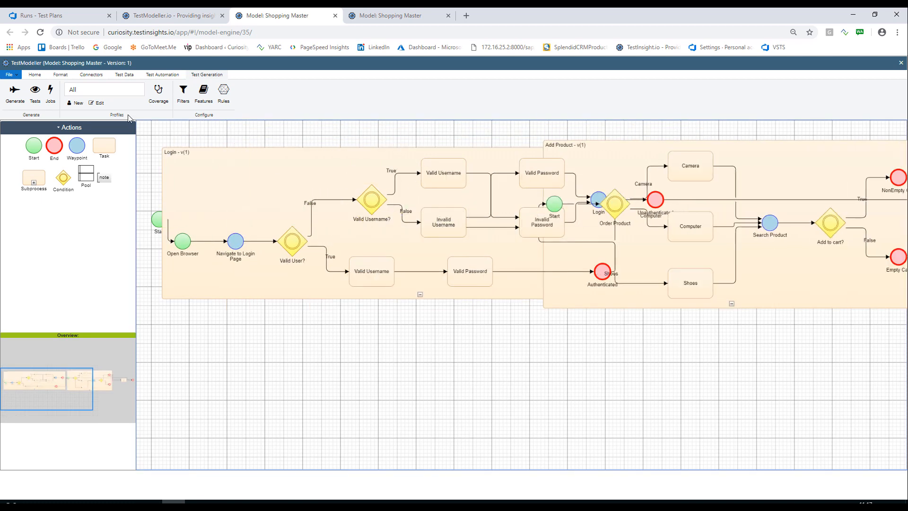
Select the Negative generation profile, list its test cases, and highlight the paths of the first and third ones in the model.
click(94, 90)
click(86, 116)
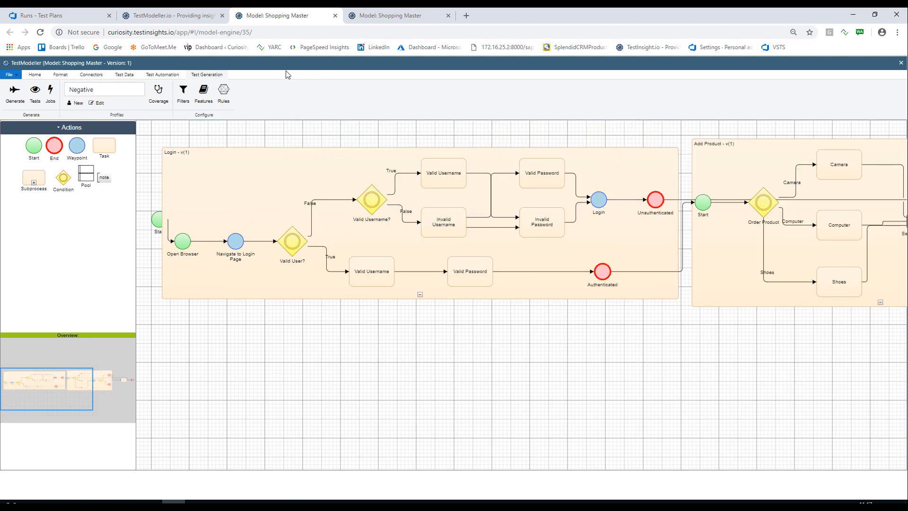
click(42, 104)
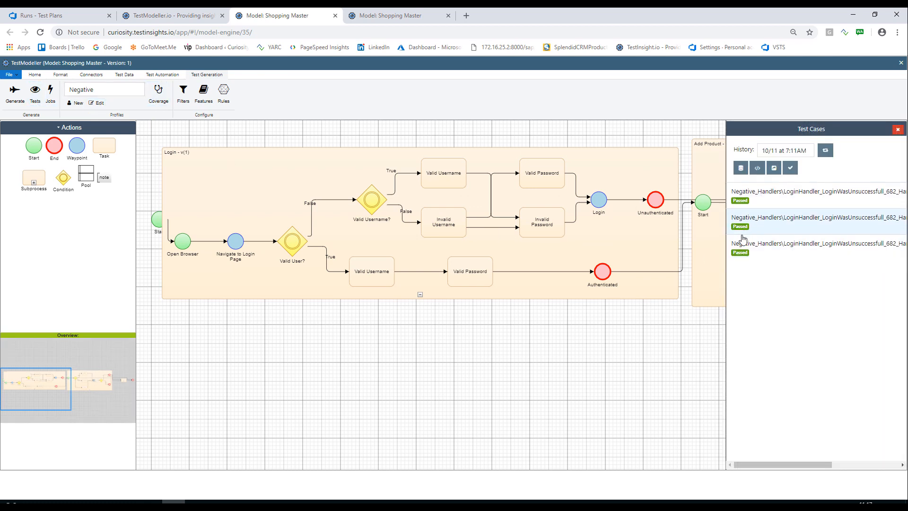
click(755, 201)
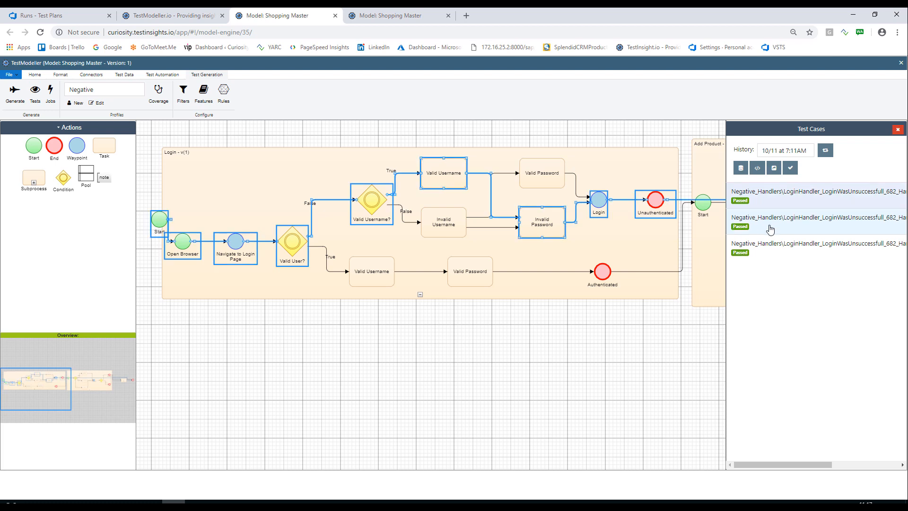
click(769, 247)
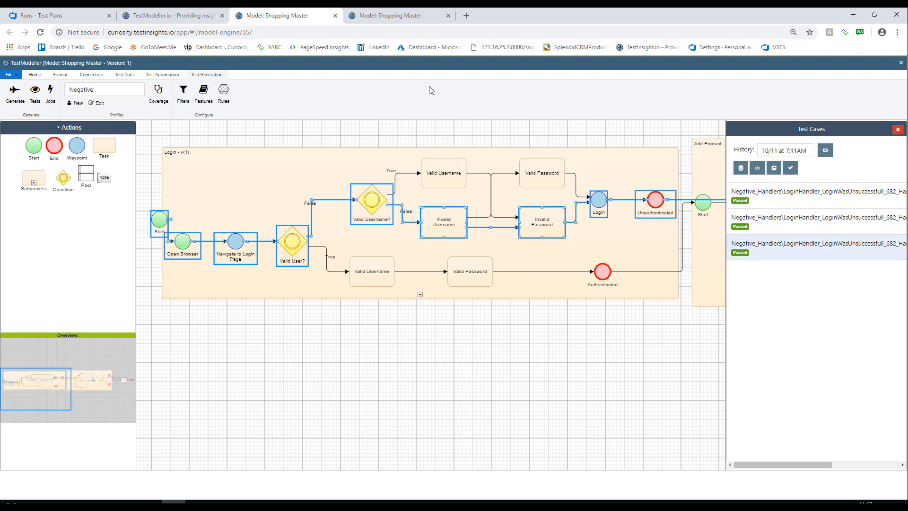
Switch to the Azure DevOps test runs, open run 67 of ModellerNOPShoppingNegative.script, and read through its attached LogFile.txt.
click(49, 18)
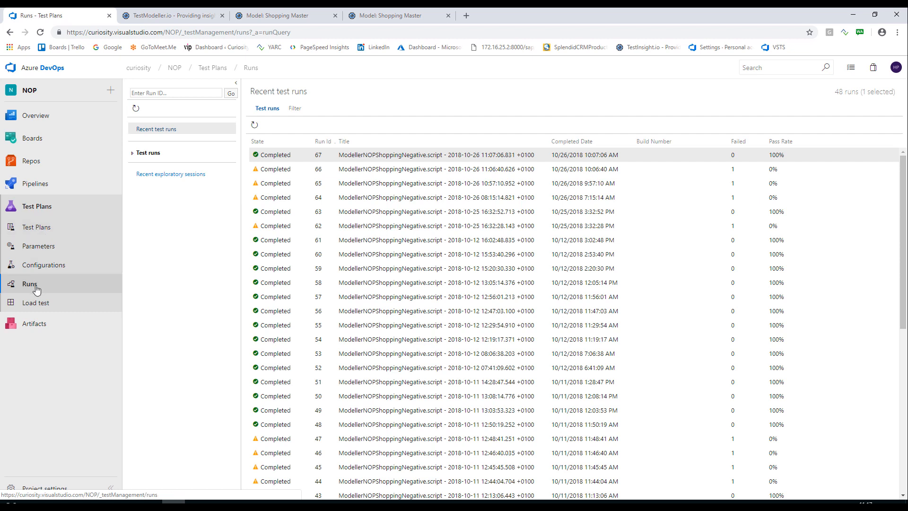
double_click(453, 161)
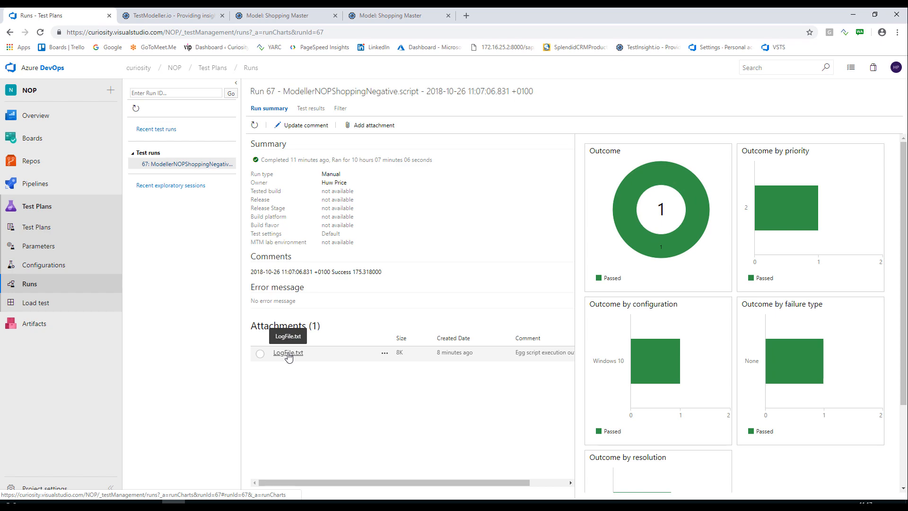
click(288, 354)
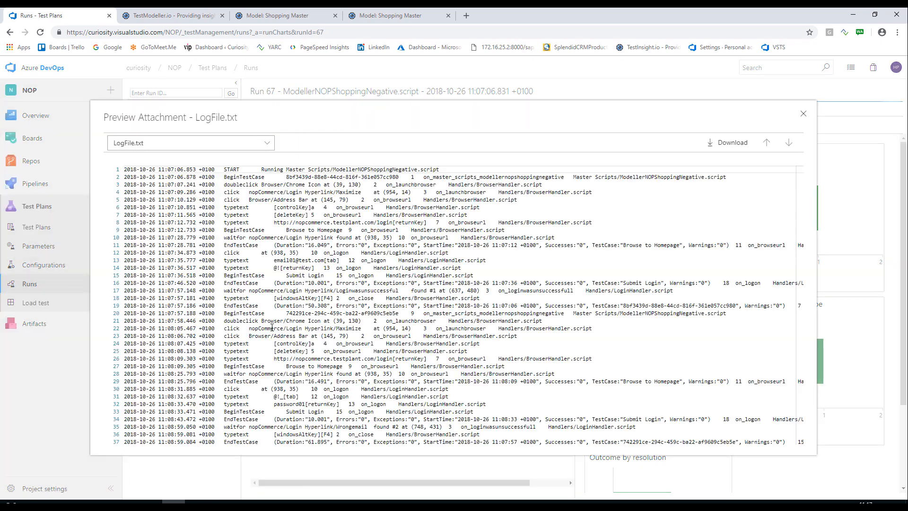
scroll(539, 245, down, 1)
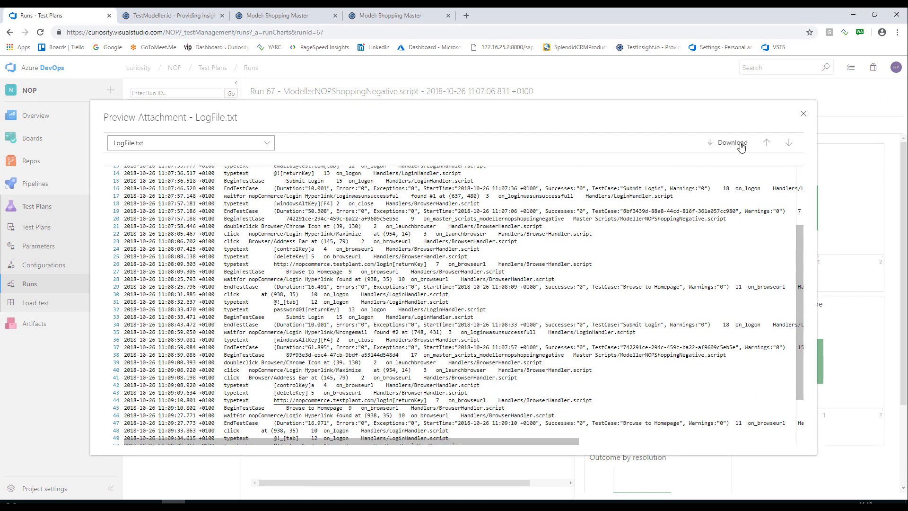
click(804, 115)
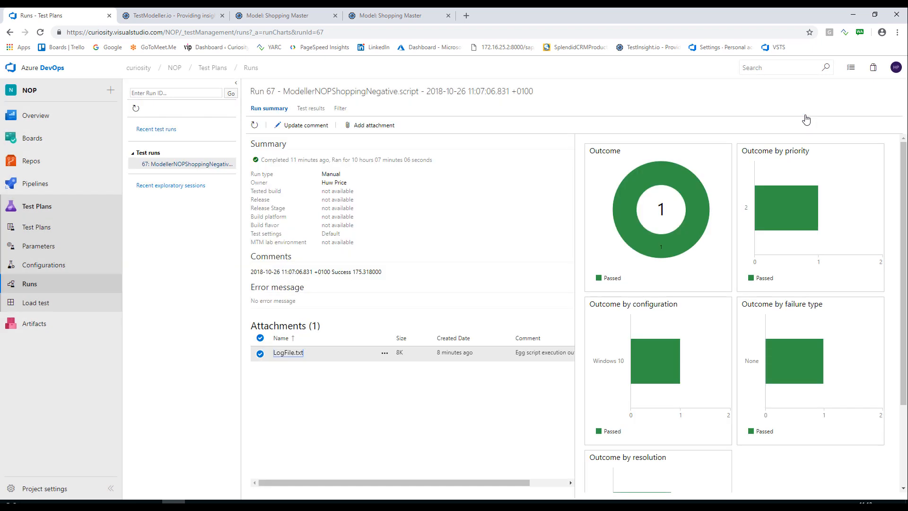
Open the Master Scripts/ModellerNOPShoppingNegative test case from the NOP UI suite in Test Plans, review its steps, and close it.
click(49, 211)
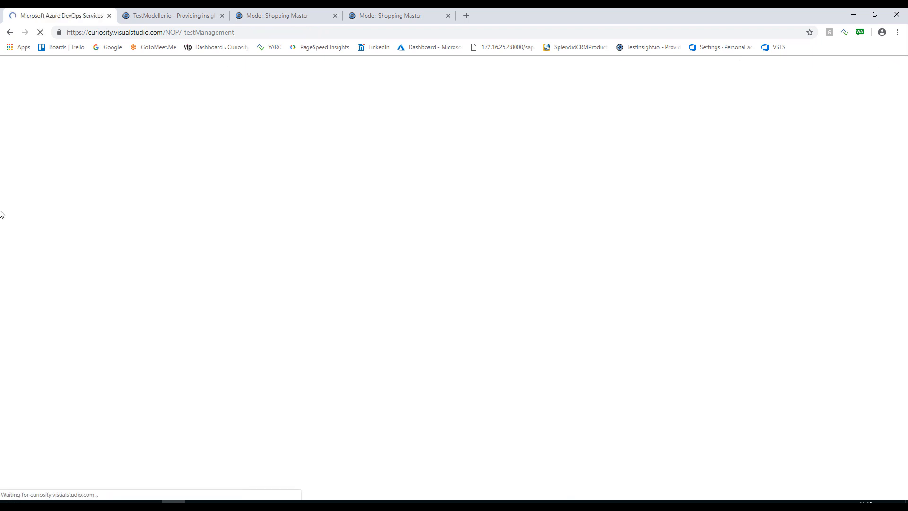
double_click(324, 178)
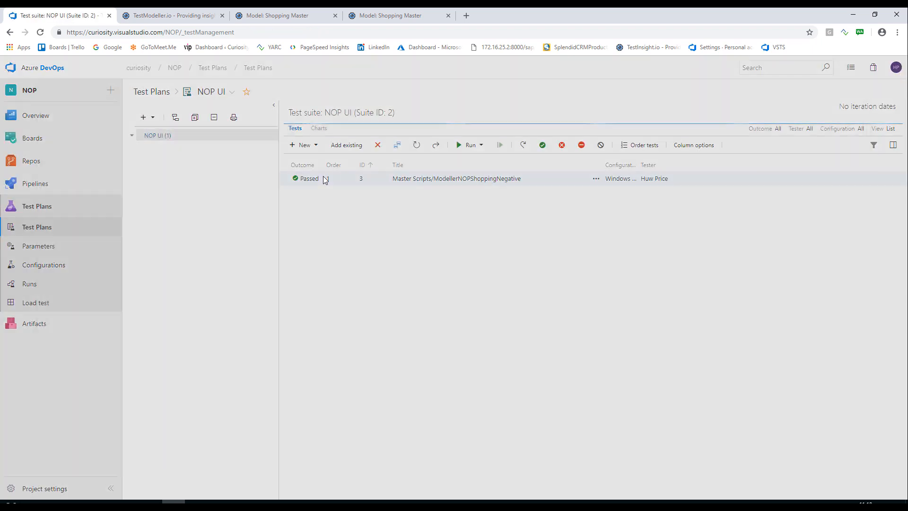
scroll(292, 310, down, 5)
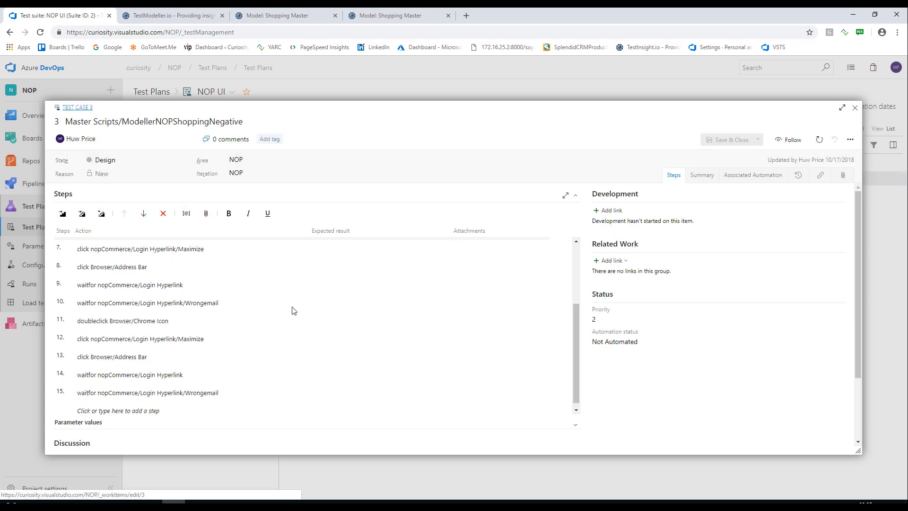
scroll(291, 310, up, 3)
scroll(292, 310, up, 2)
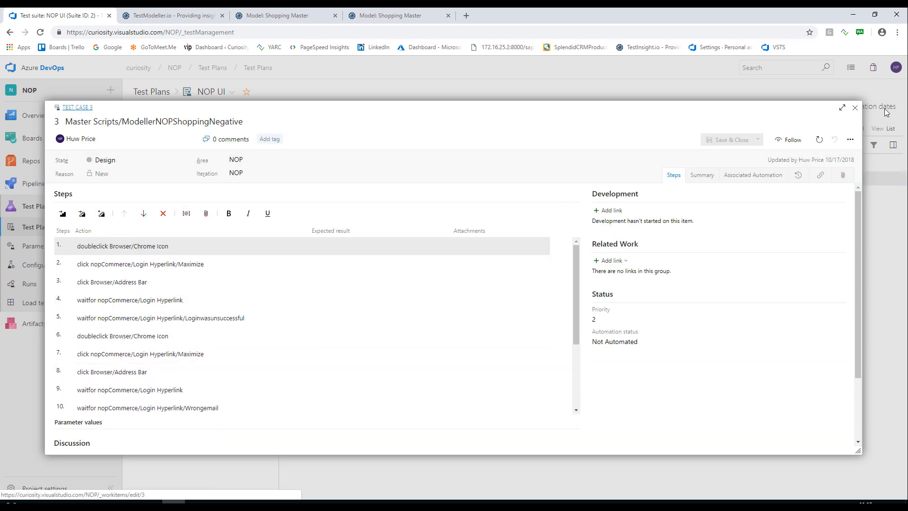
click(855, 109)
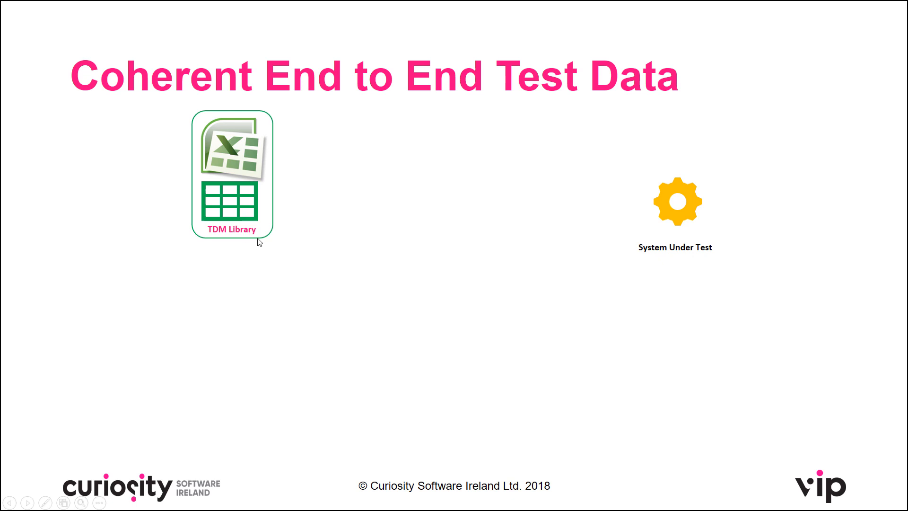
click(380, 244)
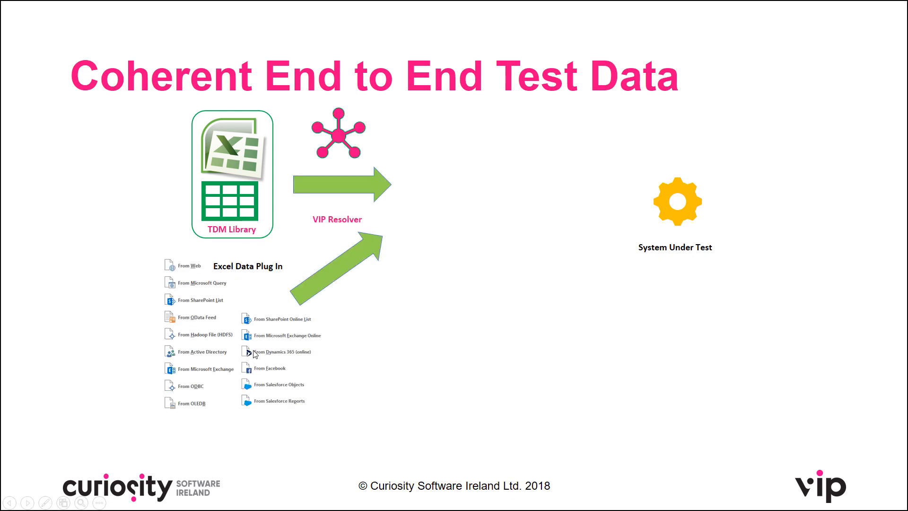